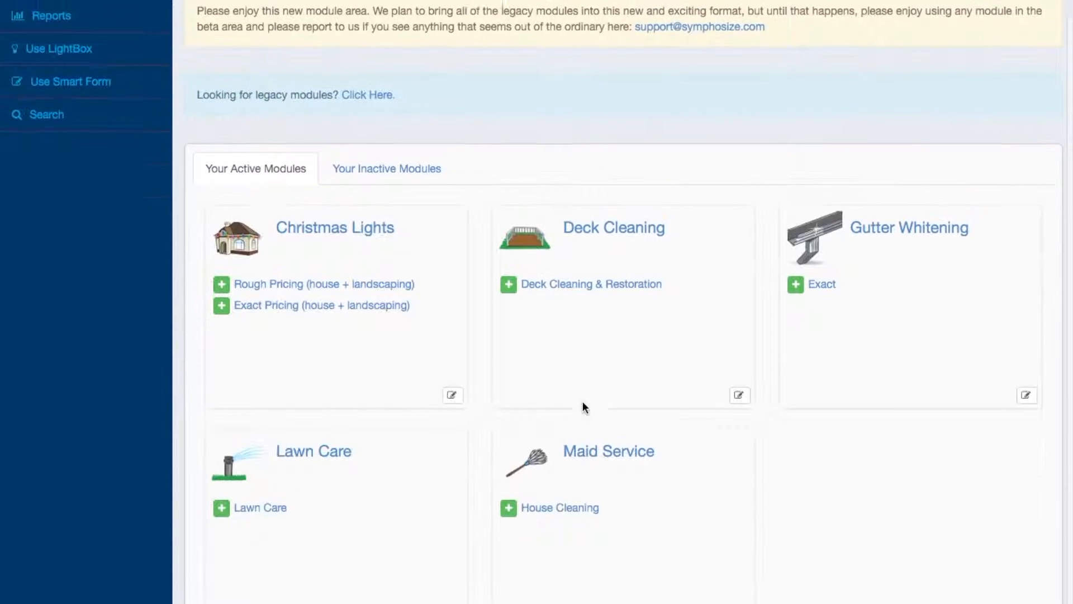
Continue past the call screen's general information, choose Lawn Care as the service, and proceed to its form
scroll(582, 407, up, 3)
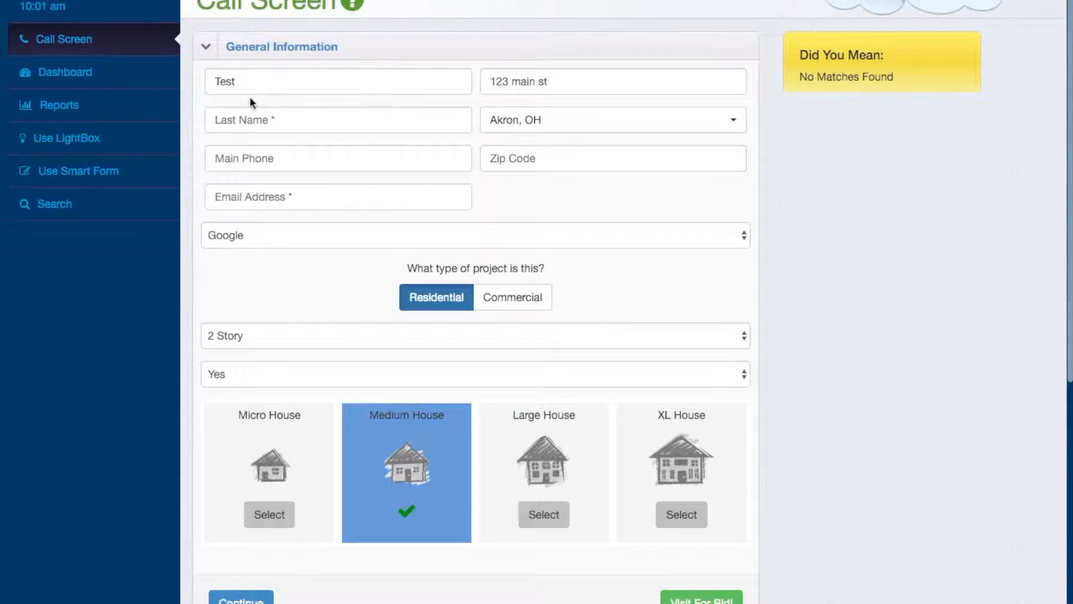
click(224, 121)
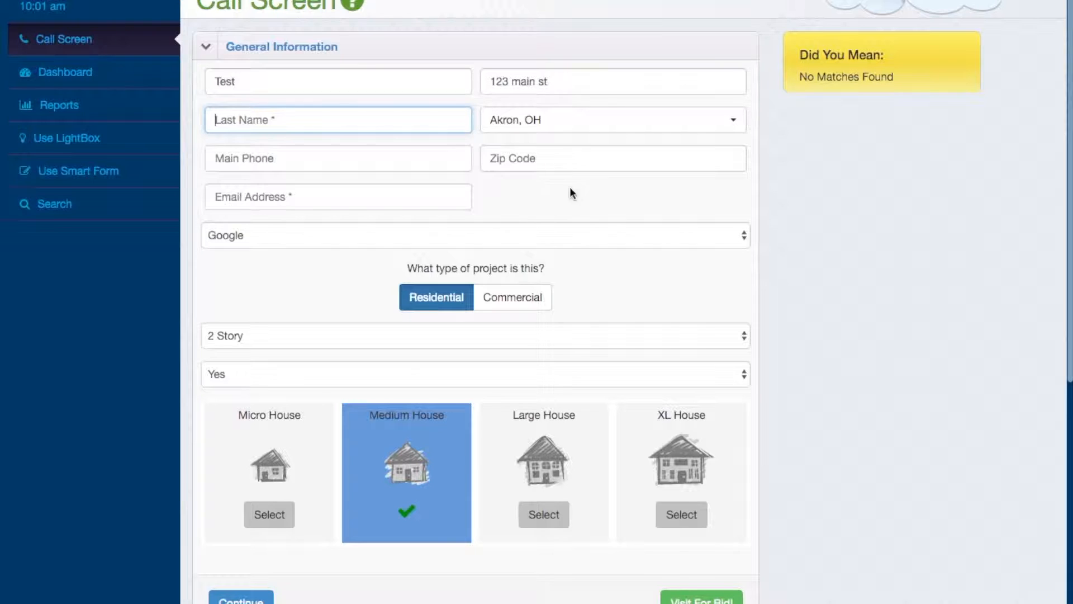
scroll(621, 224, down, 2)
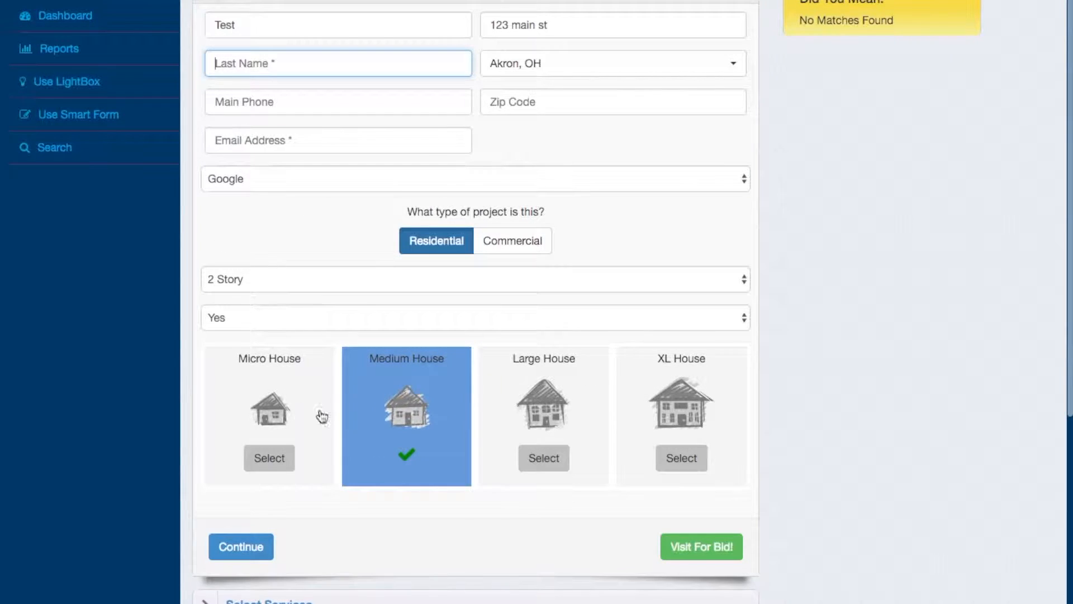
scroll(824, 430, down, 5)
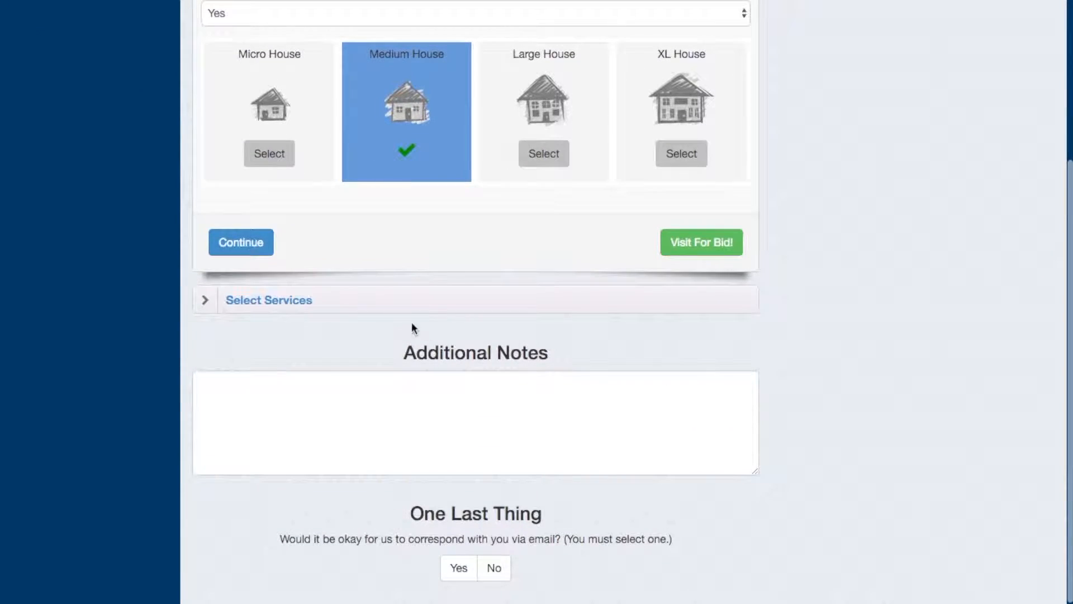
click(242, 243)
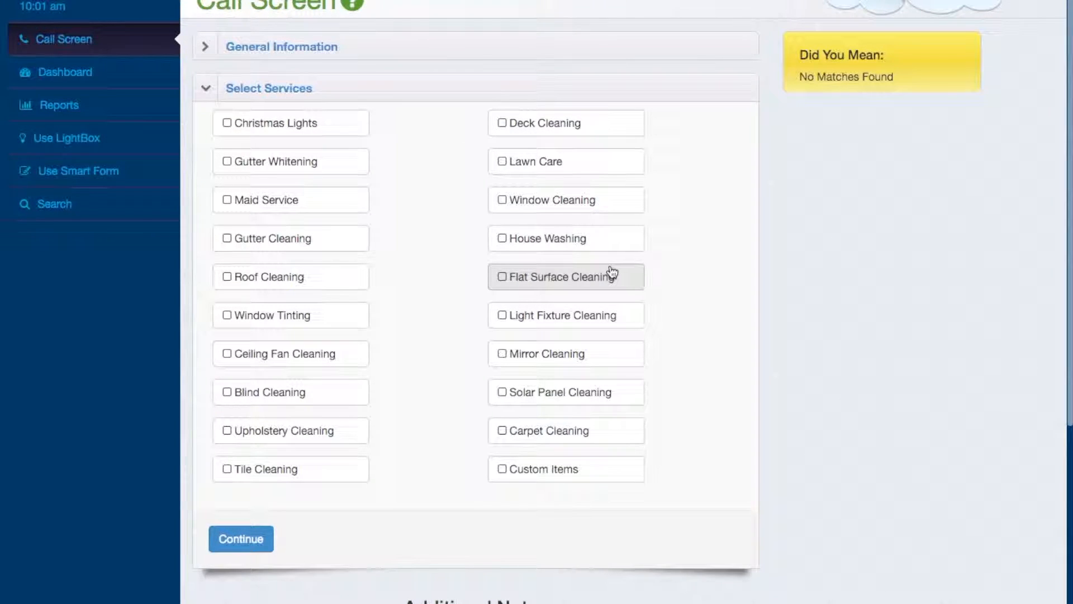
click(558, 168)
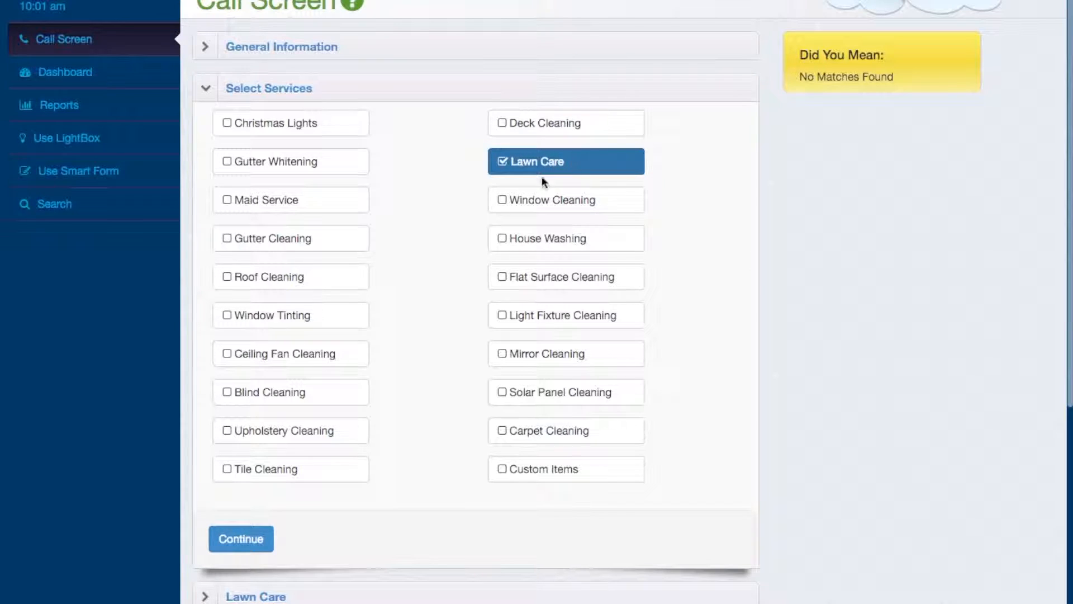
click(242, 531)
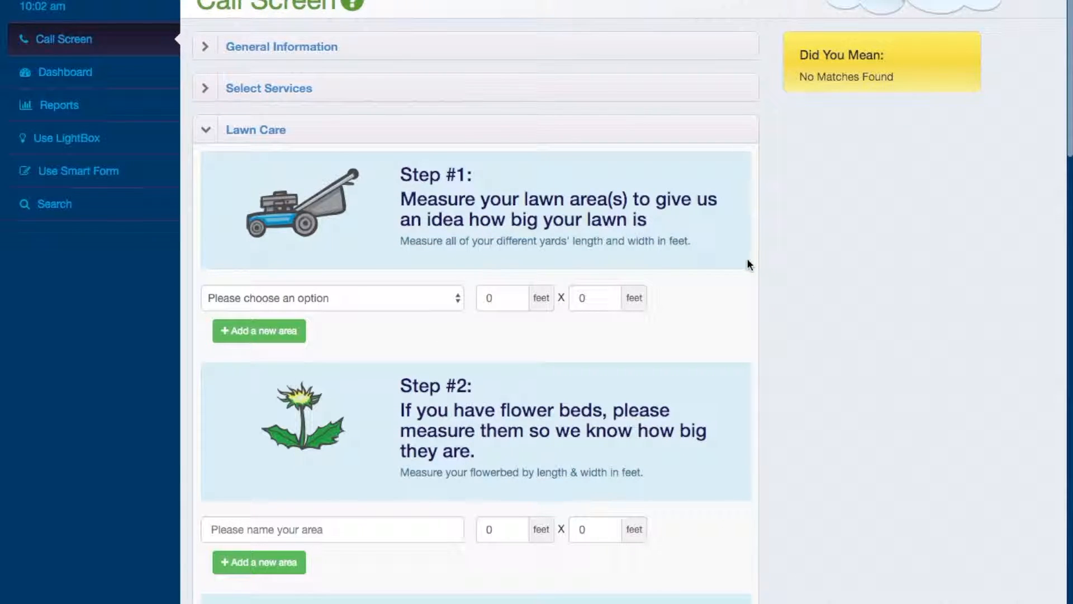
Look through the Lawn Care form's questions on lawn areas, flower beds, trees, hedges and lawn flatness
scroll(725, 425, down, 10)
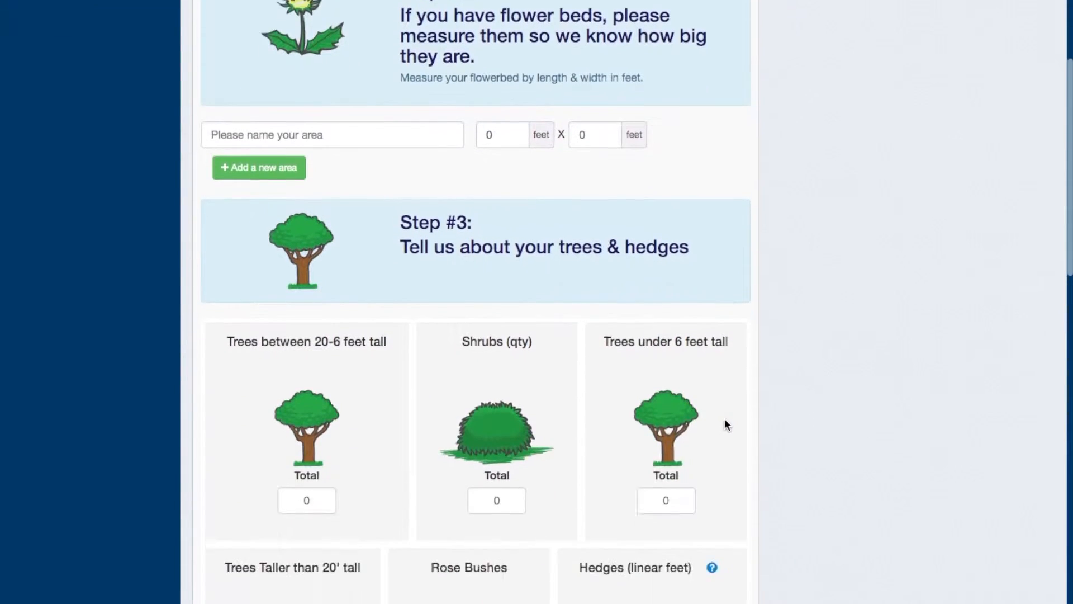
scroll(725, 425, down, 15)
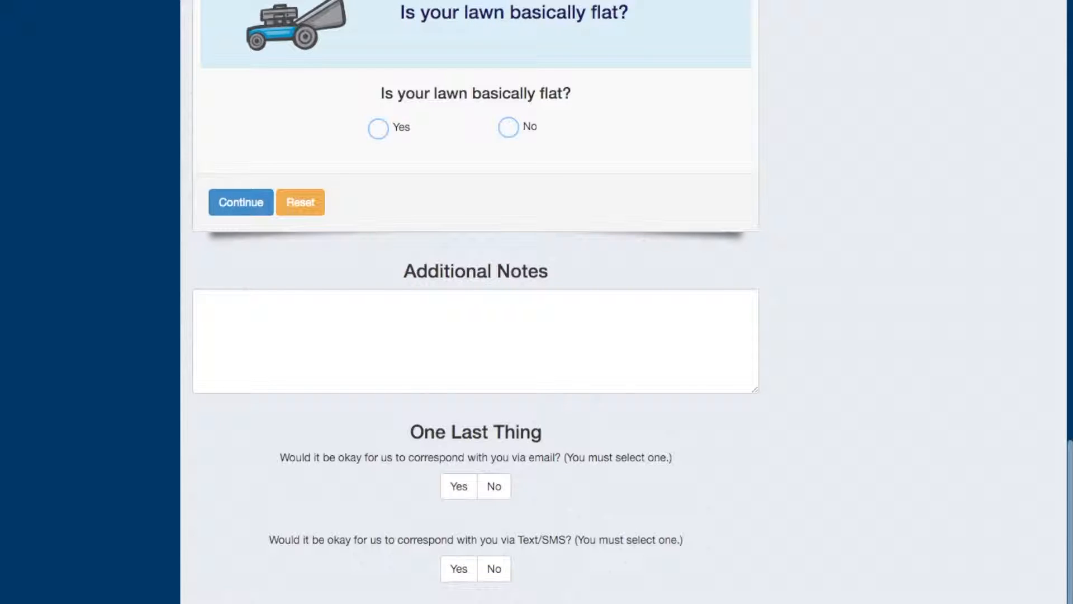
scroll(475, 302, up, 1)
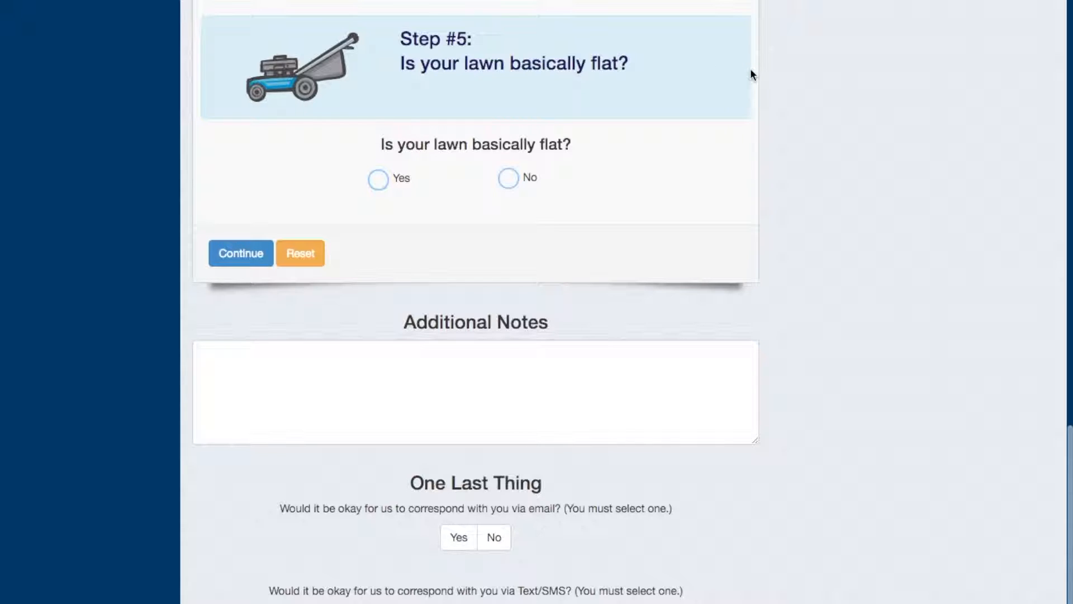
scroll(751, 72, up, 15)
scroll(751, 70, up, 2)
scroll(814, 108, up, 4)
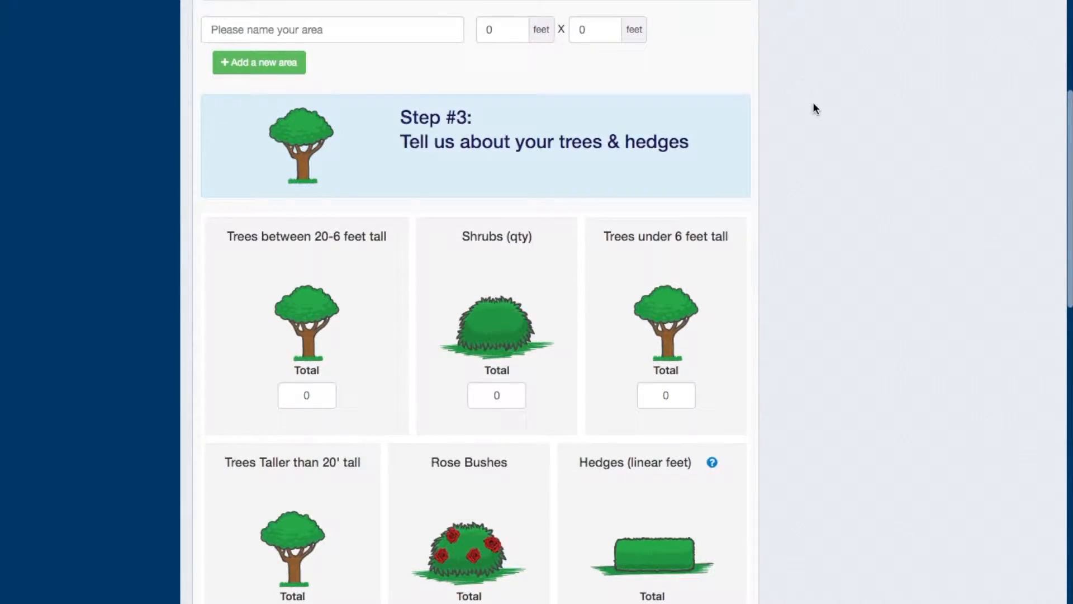
scroll(813, 105, up, 6)
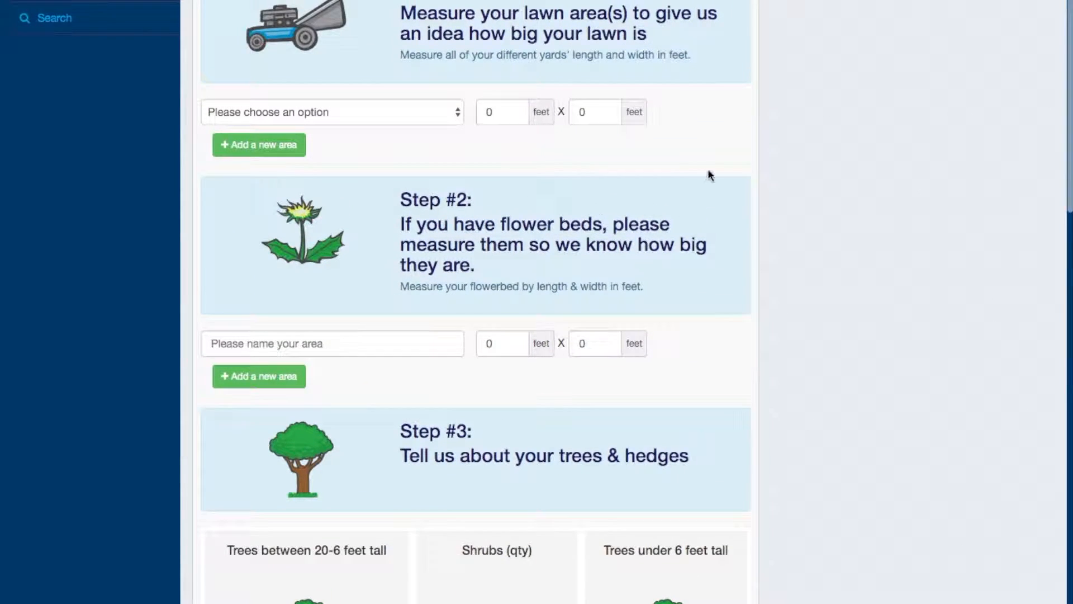
scroll(708, 176, up, 3)
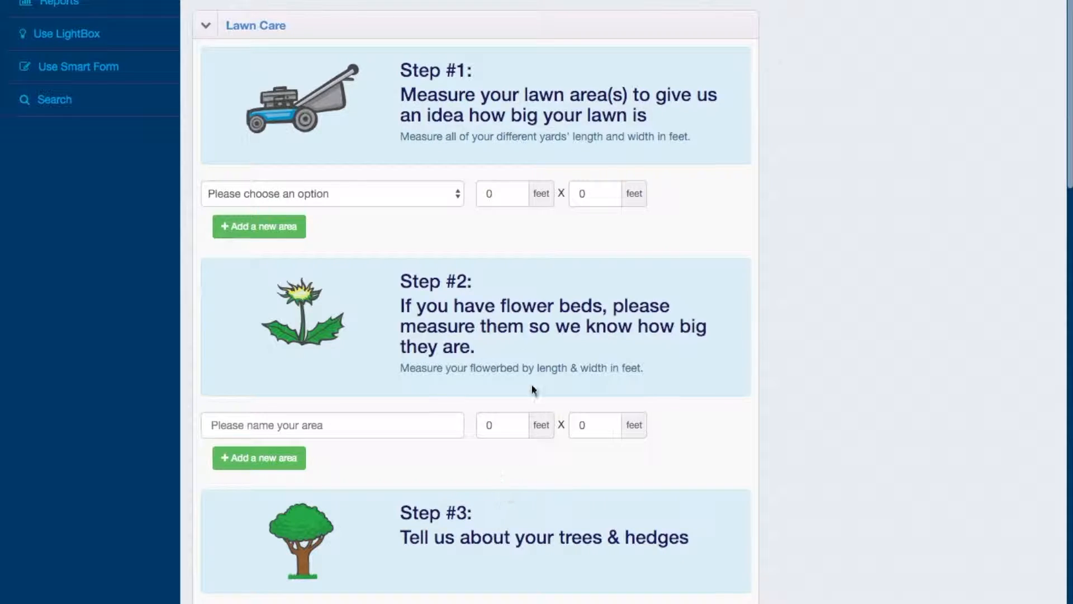
Enter the Front Yard as the first lawn area, measuring 25 by 45 feet
click(423, 196)
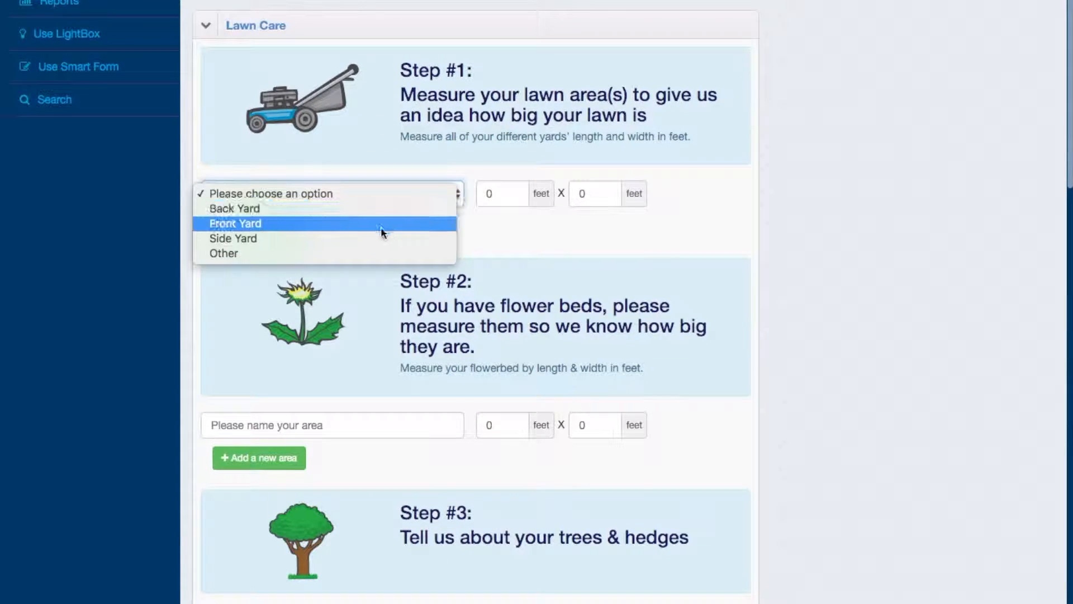
click(347, 220)
click(515, 190)
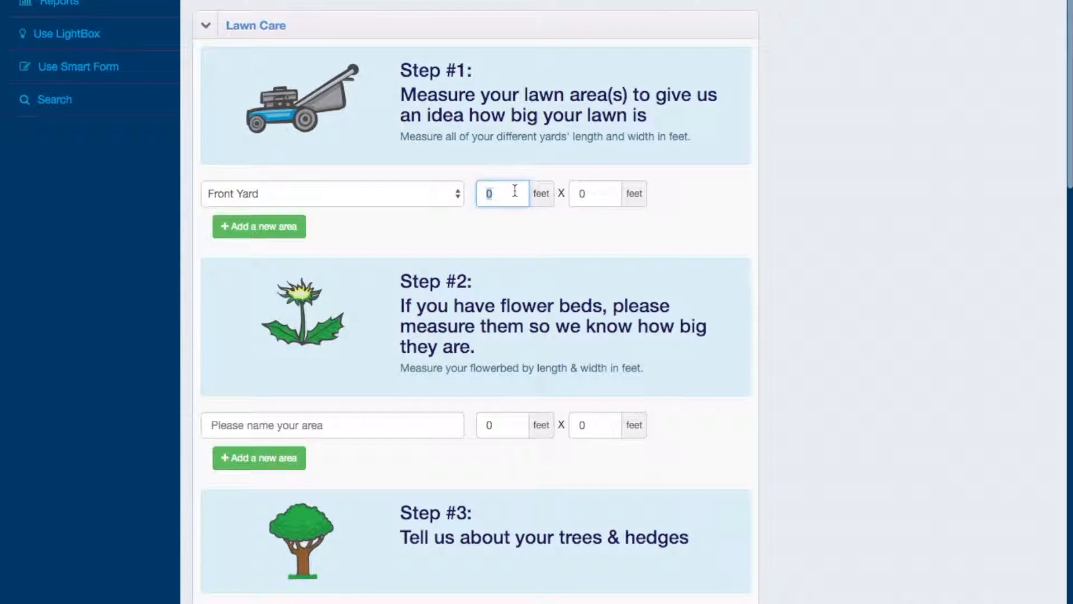
text(25)
click(584, 194)
double_click(588, 194)
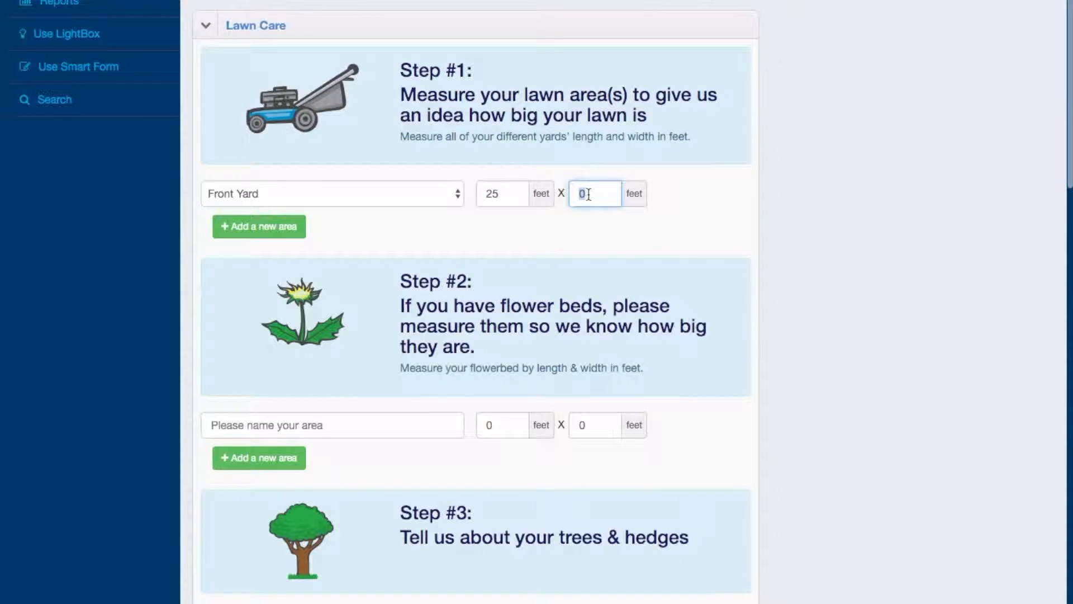
text(45)
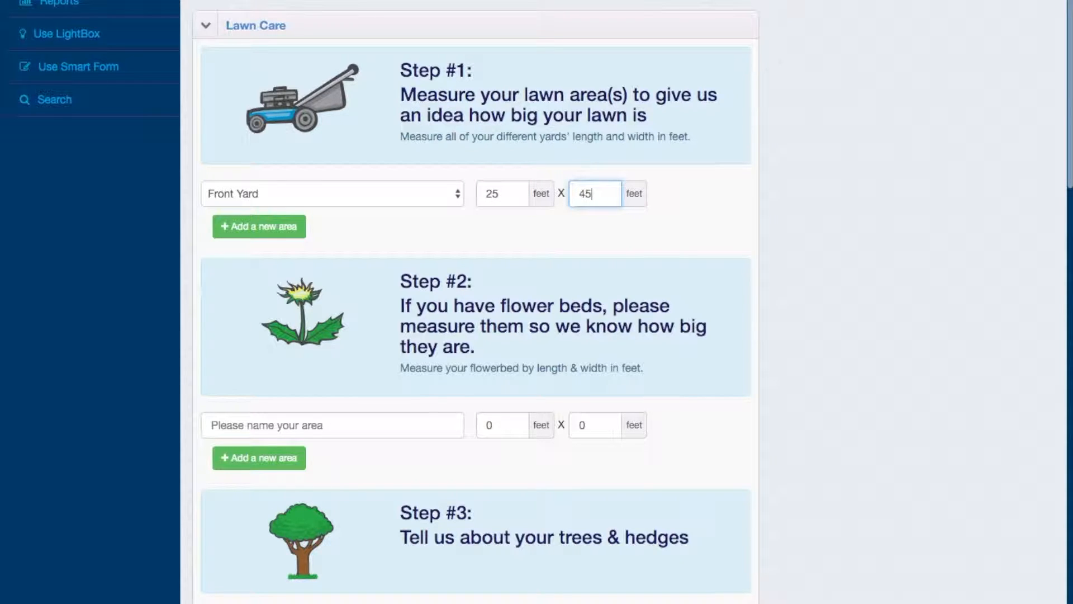
Add the Back Yard as a second lawn area measuring 50 by 45 feet
click(284, 228)
click(312, 228)
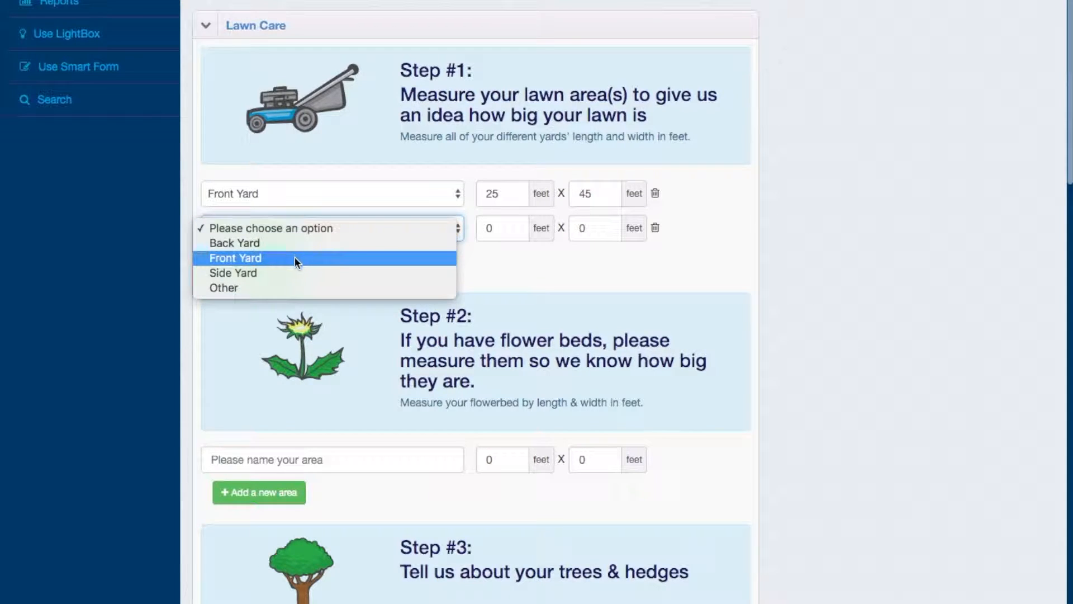
click(296, 246)
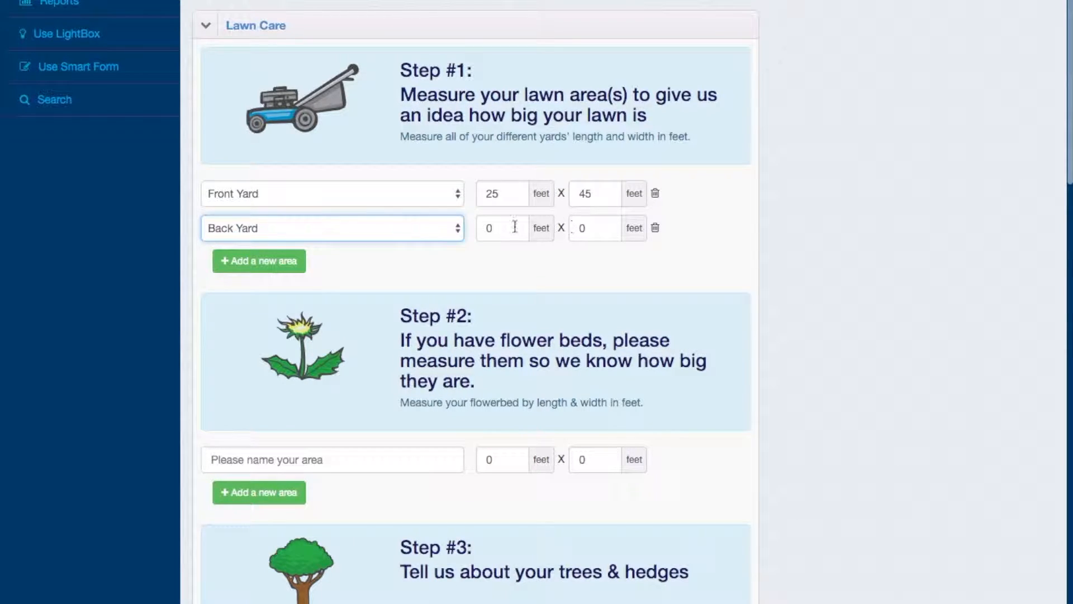
click(496, 230)
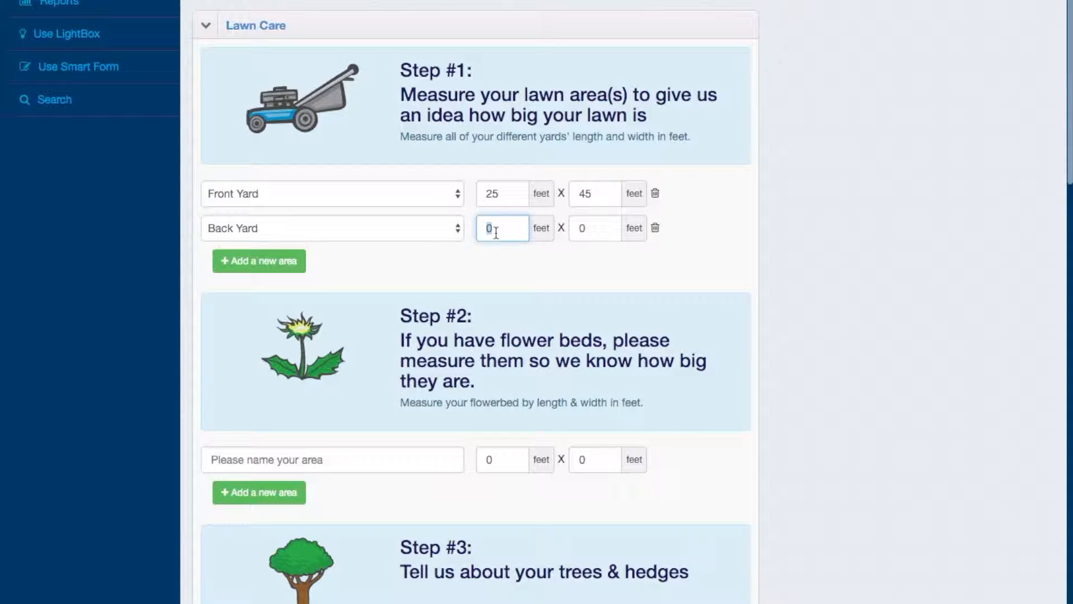
text(50)
click(593, 229)
text(45)
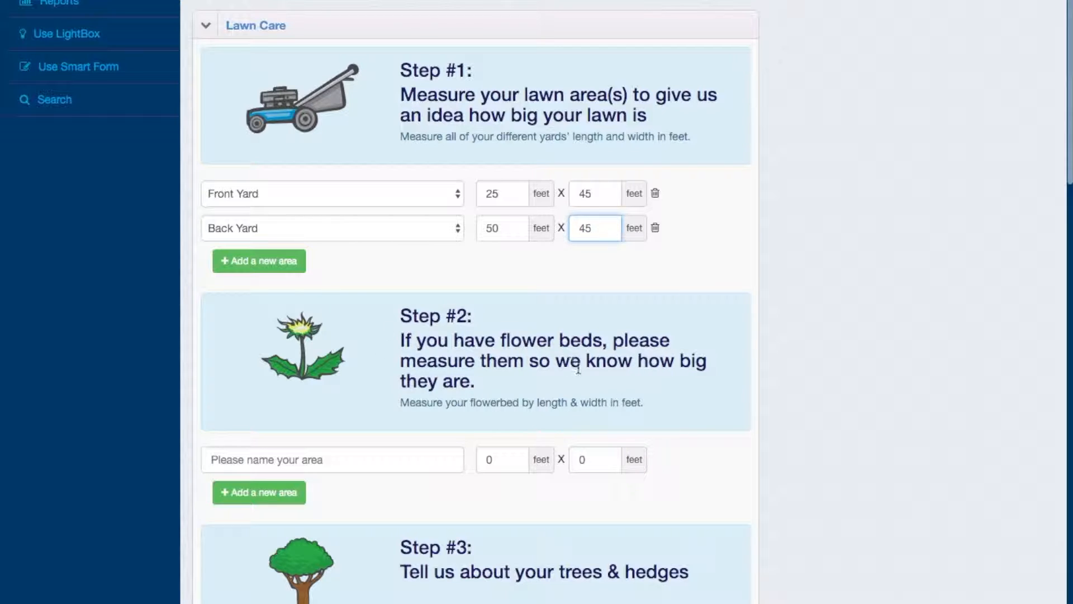
Name the flower bed area "under garden window", and add and remove a second blank flower bed row
scroll(577, 367, down, 3)
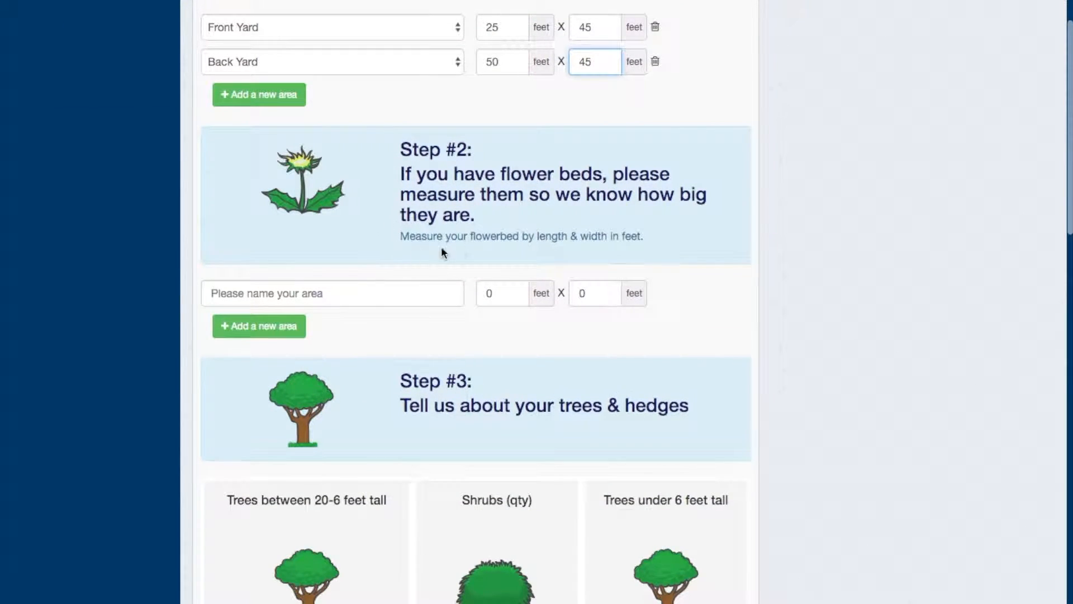
click(352, 292)
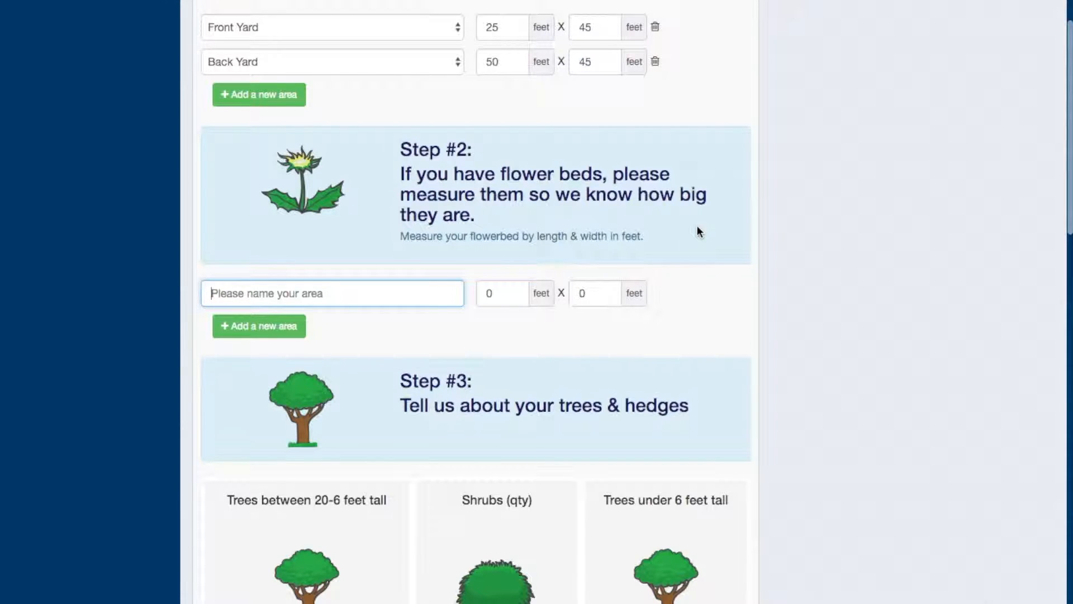
text(under )
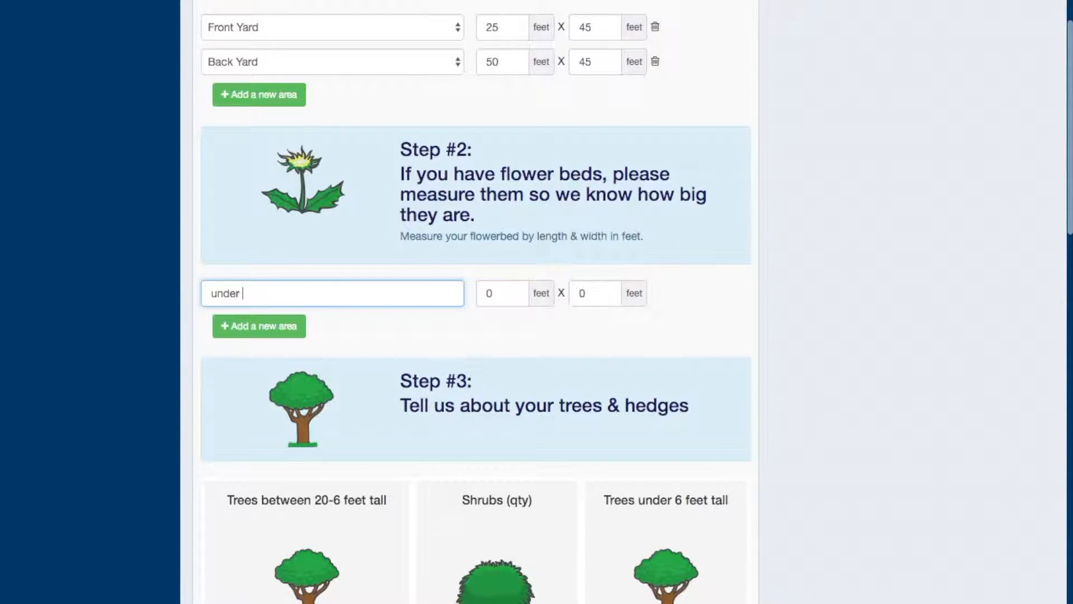
text(garden window)
click(289, 333)
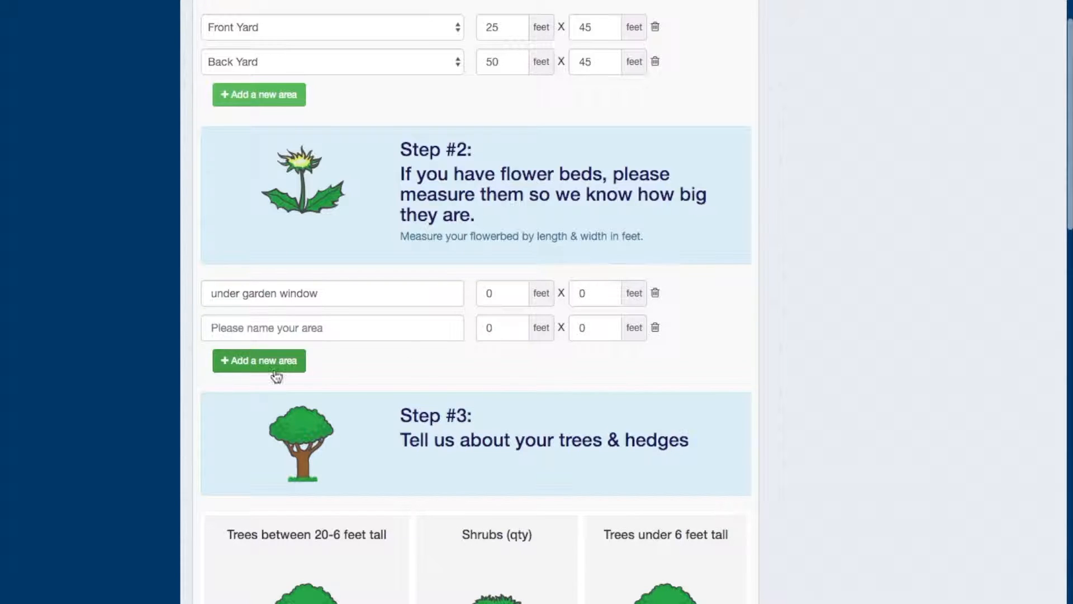
click(655, 327)
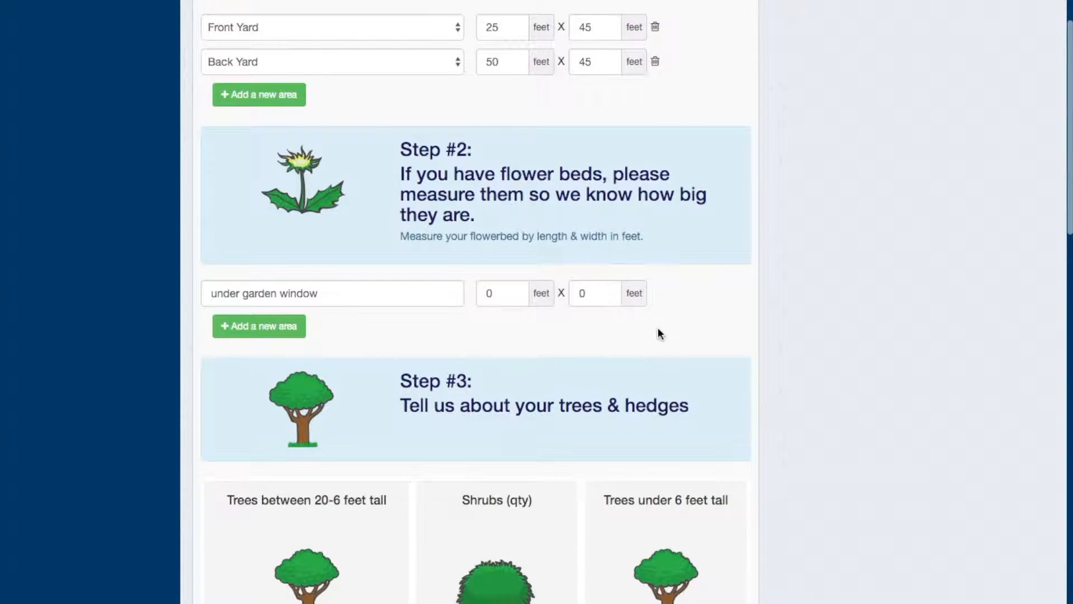
Set the size of the "under garden window" flower bed to 5 by 5 feet
click(507, 293)
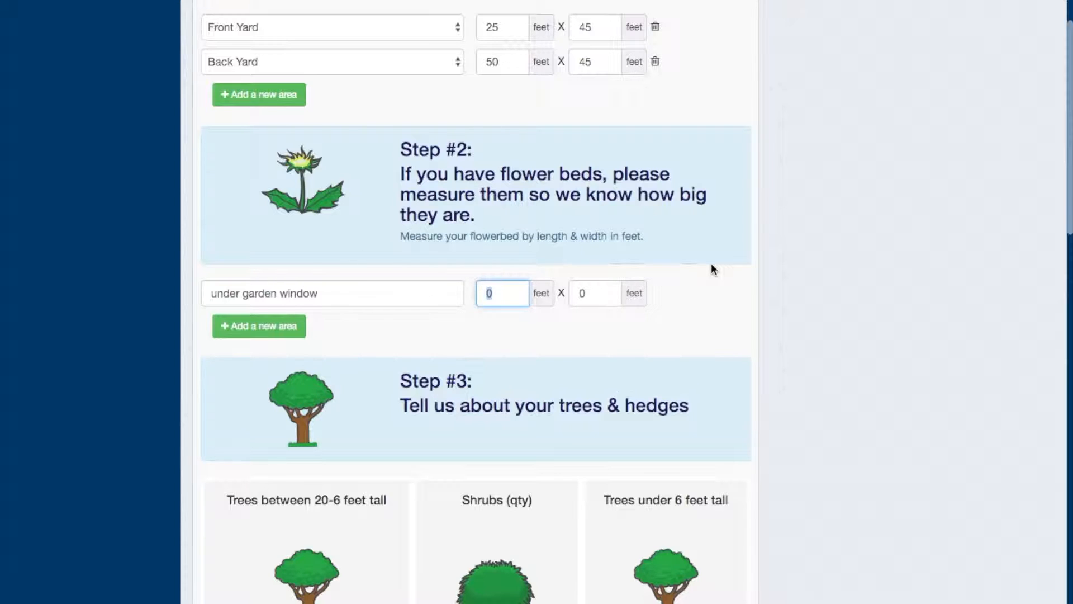
text(5)
click(609, 294)
text(5)
Set the shrubs total to 5 in the trees and hedges section
scroll(722, 352, down, 5)
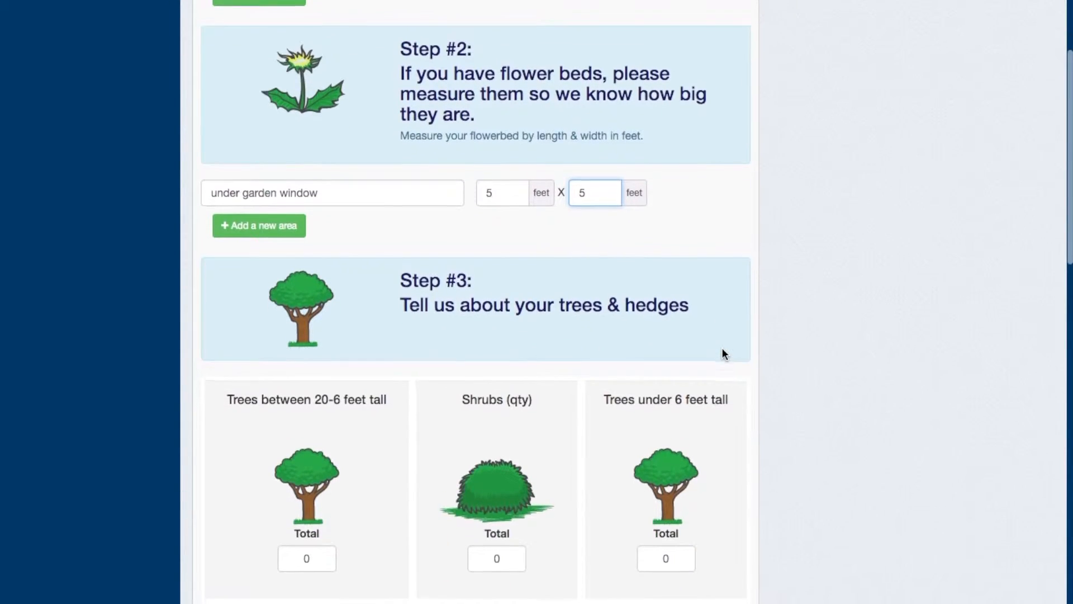
scroll(353, 290, down, 4)
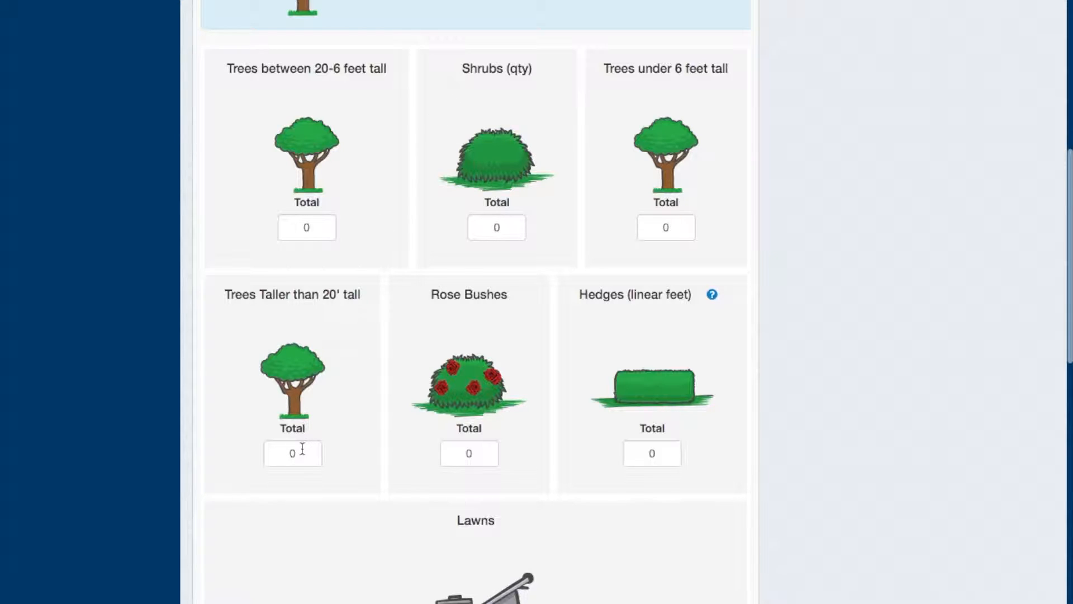
click(497, 234)
text(5)
click(879, 284)
Examine the remaining trees, hedges and lawns quantities and the sprinkler and flat lawn questions, including the help for hedges in linear feet
scroll(802, 444, down, 3)
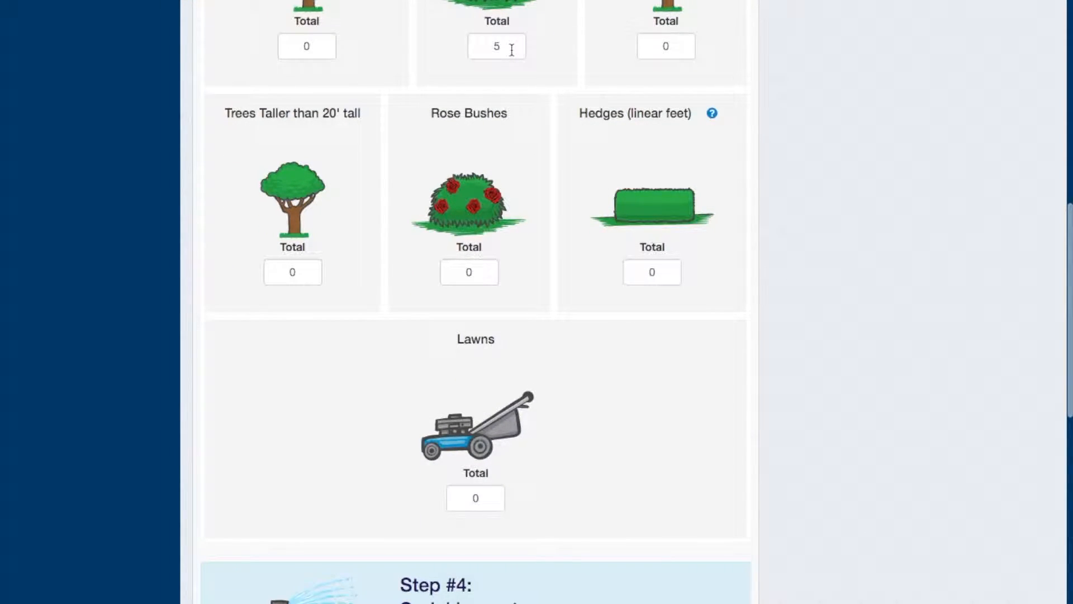
scroll(511, 50, up, 1)
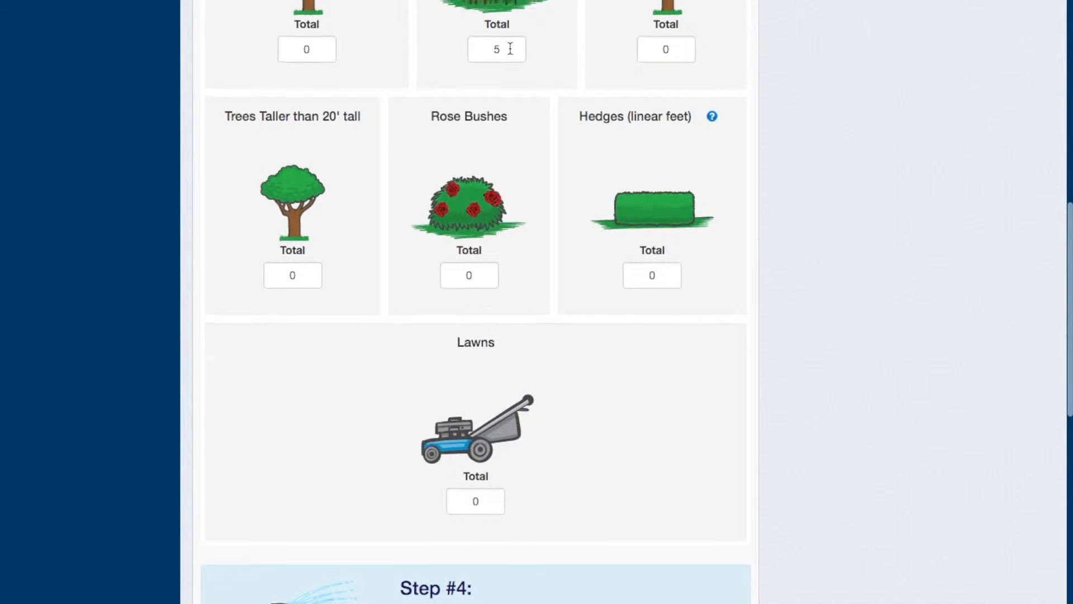
scroll(680, 422, down, 7)
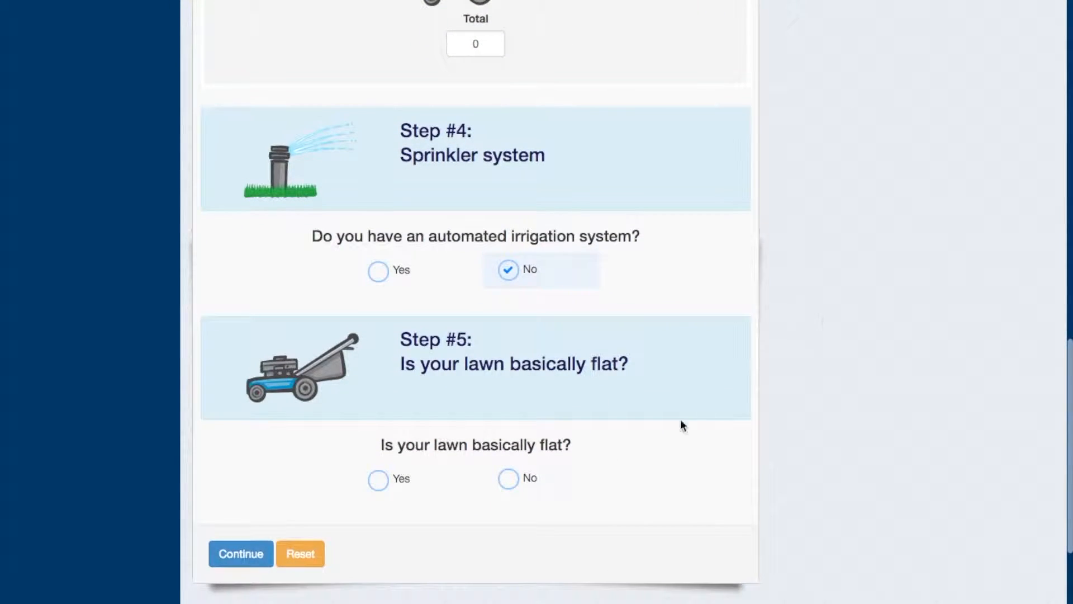
scroll(835, 314, up, 5)
scroll(835, 315, up, 8)
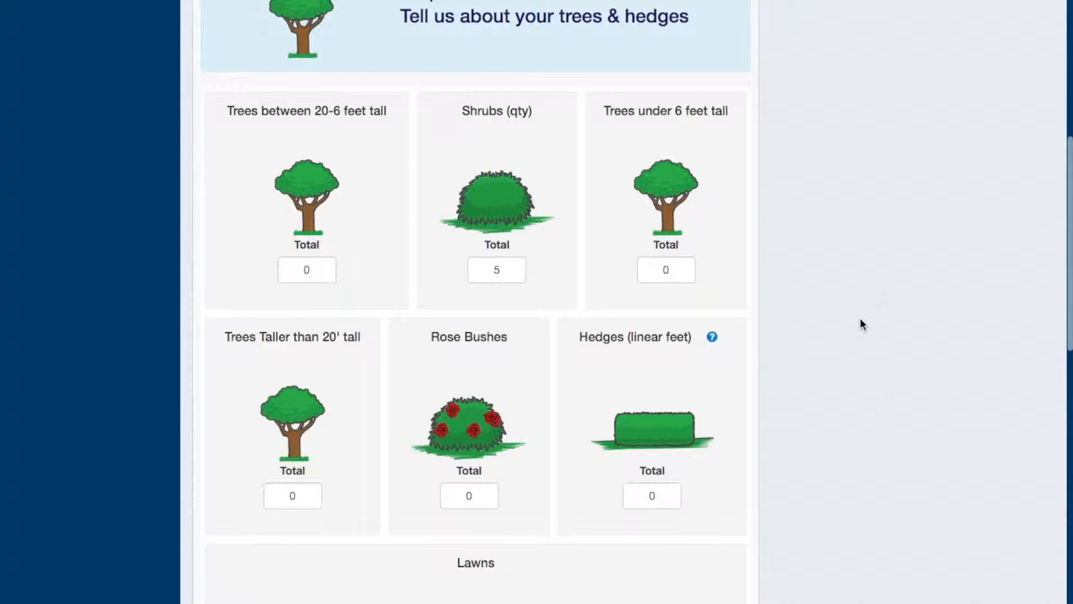
scroll(700, 452, down, 2)
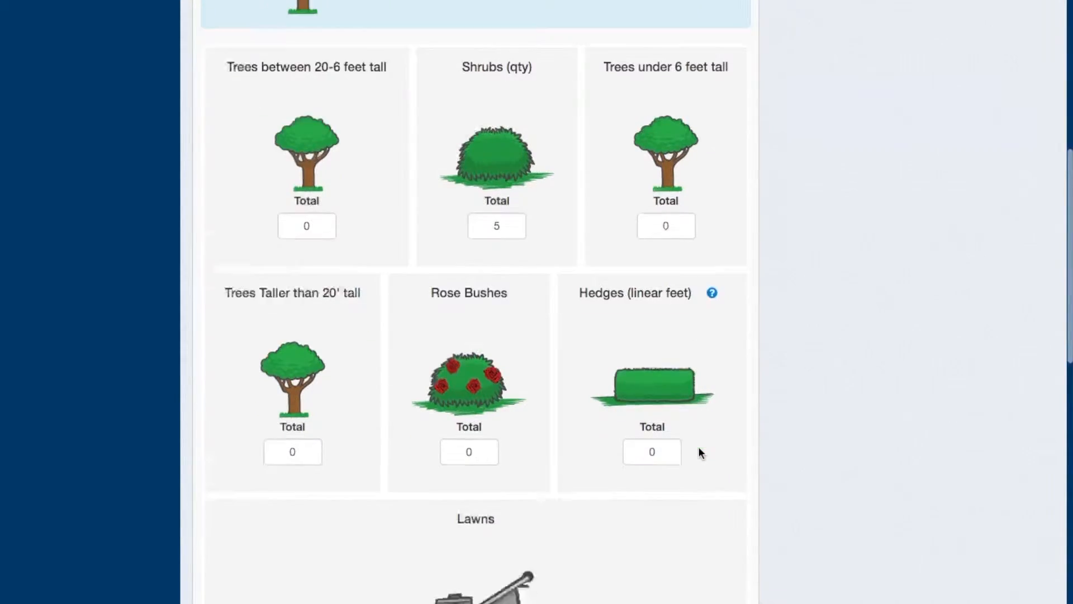
scroll(700, 452, down, 7)
click(485, 302)
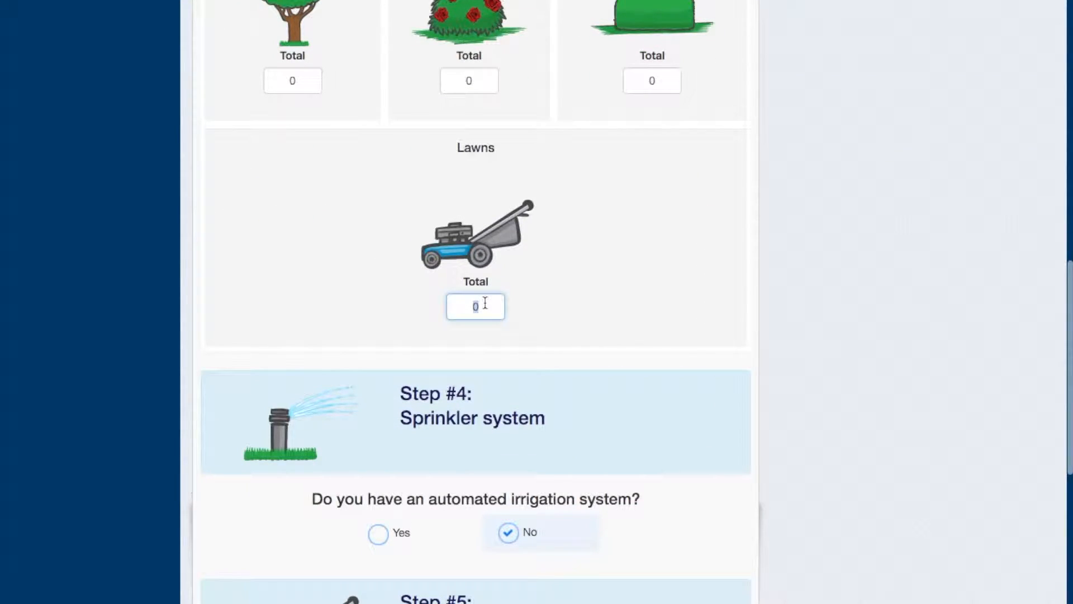
scroll(602, 101, up, 5)
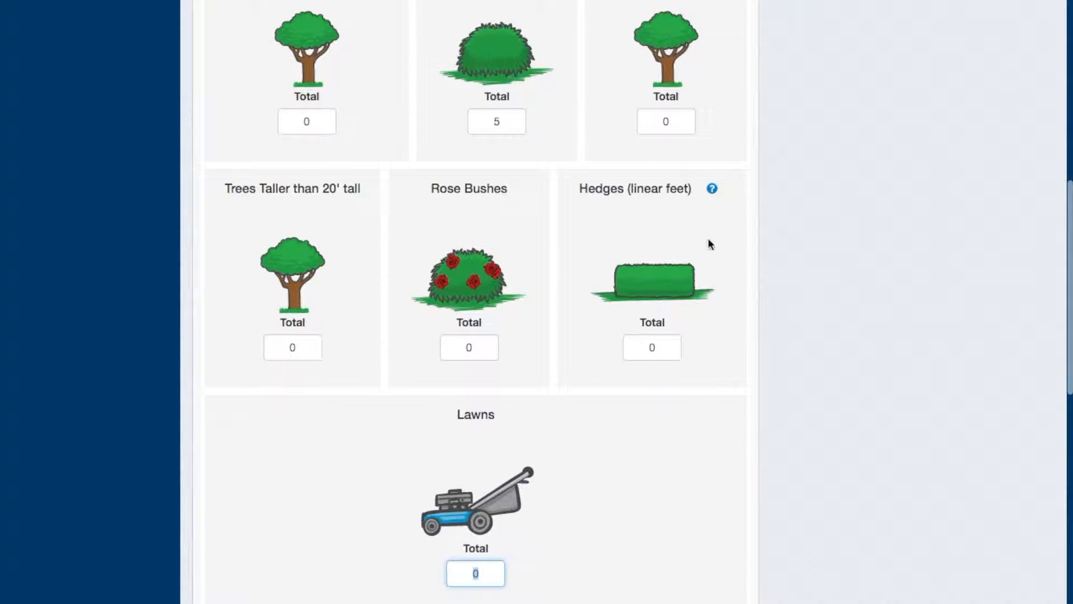
mouse_move(712, 192)
click(647, 354)
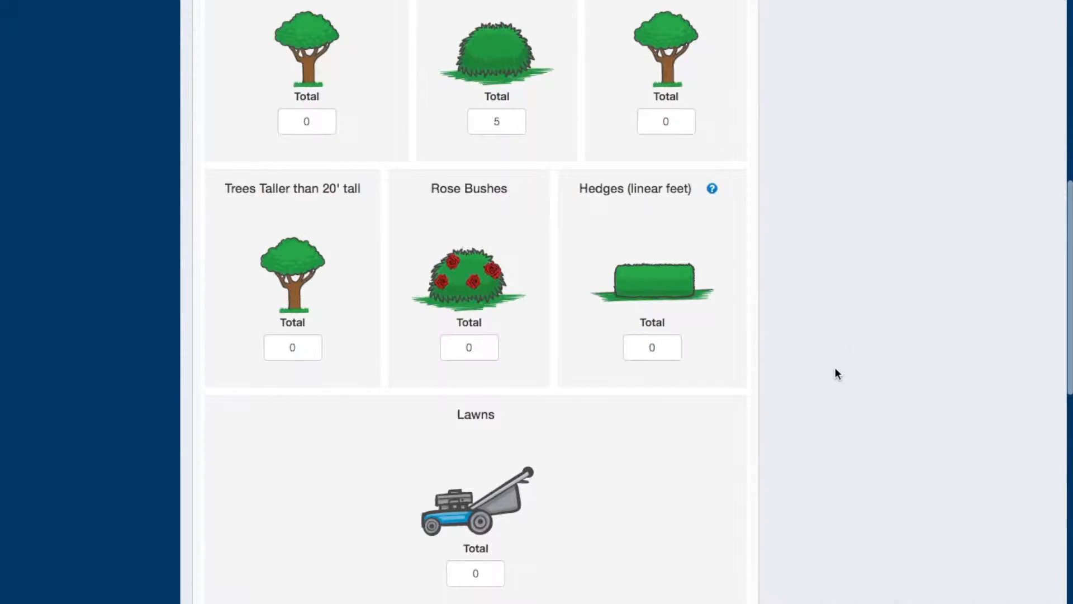
Switch the automated irrigation system answer between Yes and No, ending on No
scroll(836, 367, down, 8)
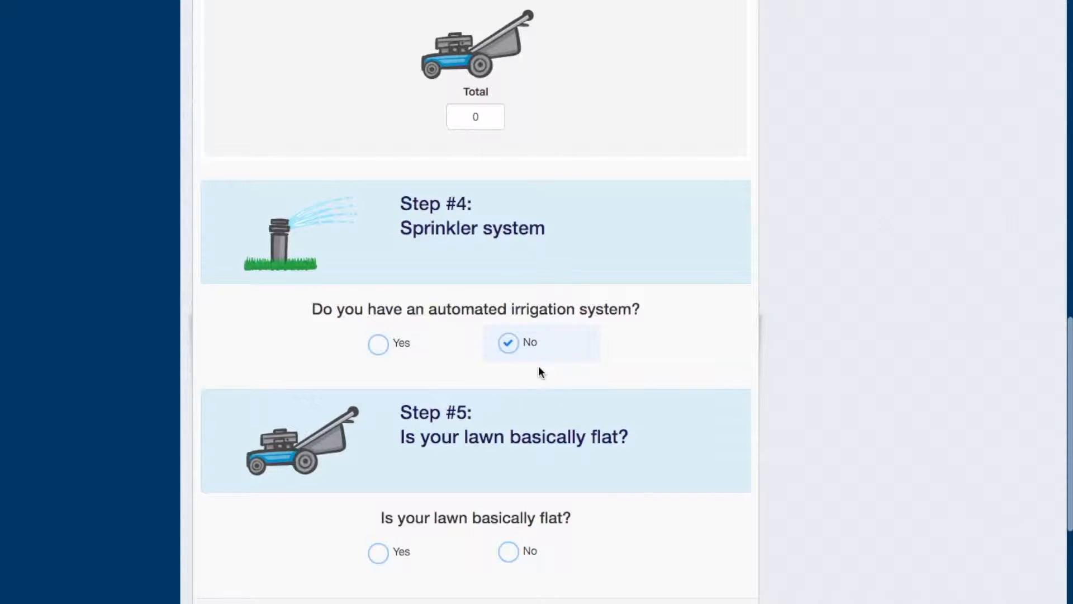
click(383, 356)
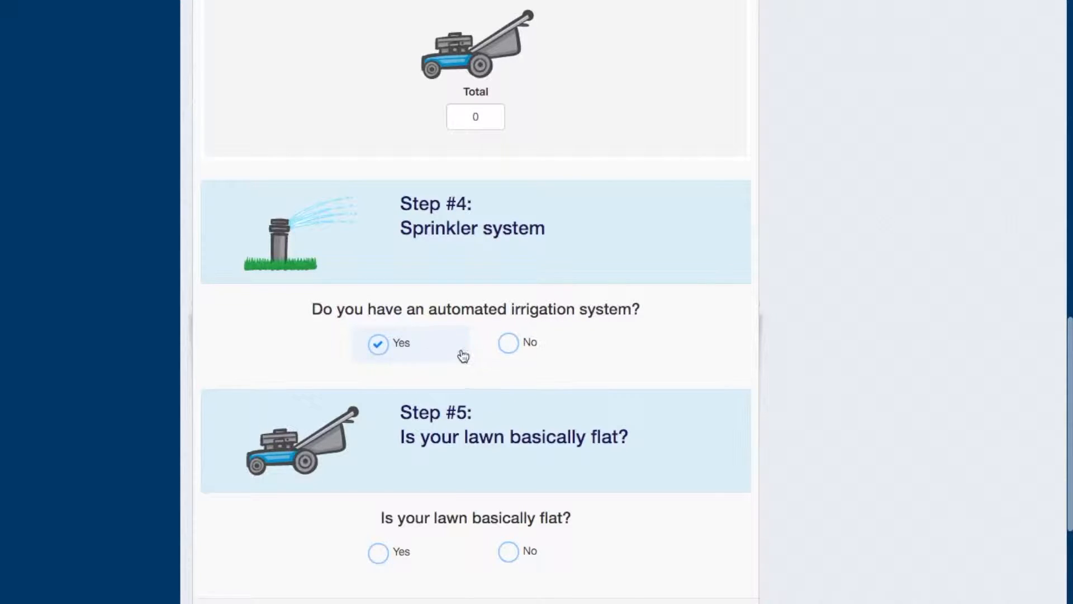
click(504, 346)
click(401, 348)
click(509, 343)
Try to continue with the flat lawn question unanswered, then view the mowing obstacle options under No and answer Yes
scroll(606, 507, down, 1)
scroll(605, 502, down, 5)
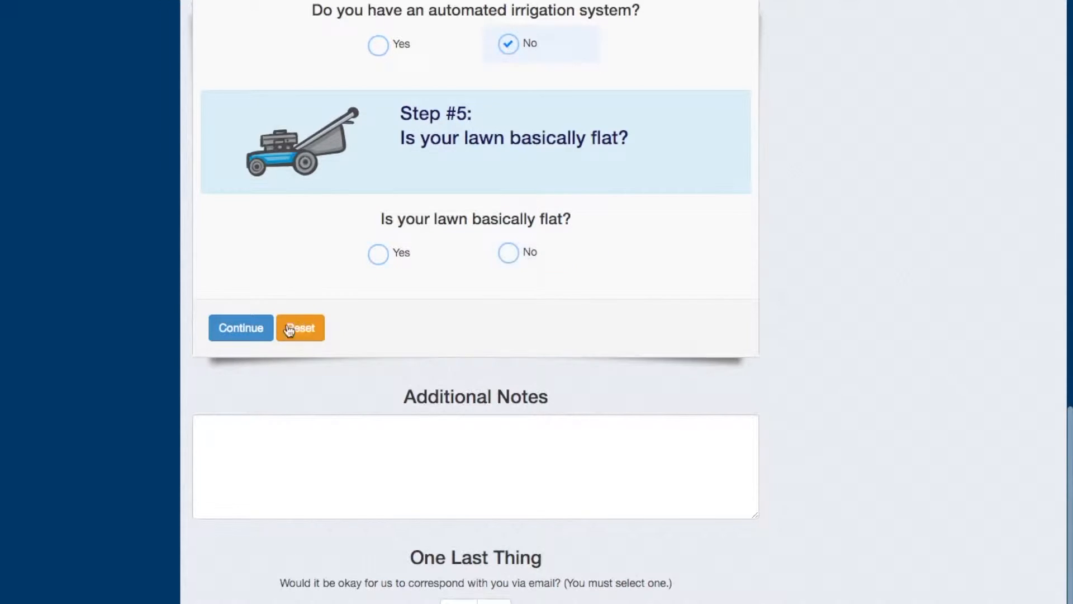
click(241, 330)
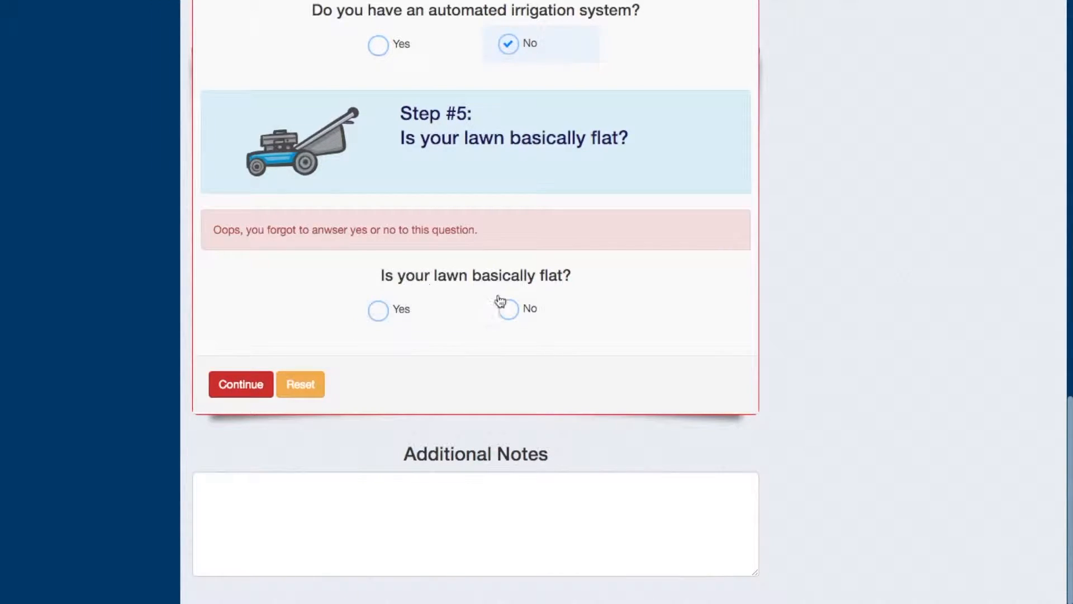
click(508, 314)
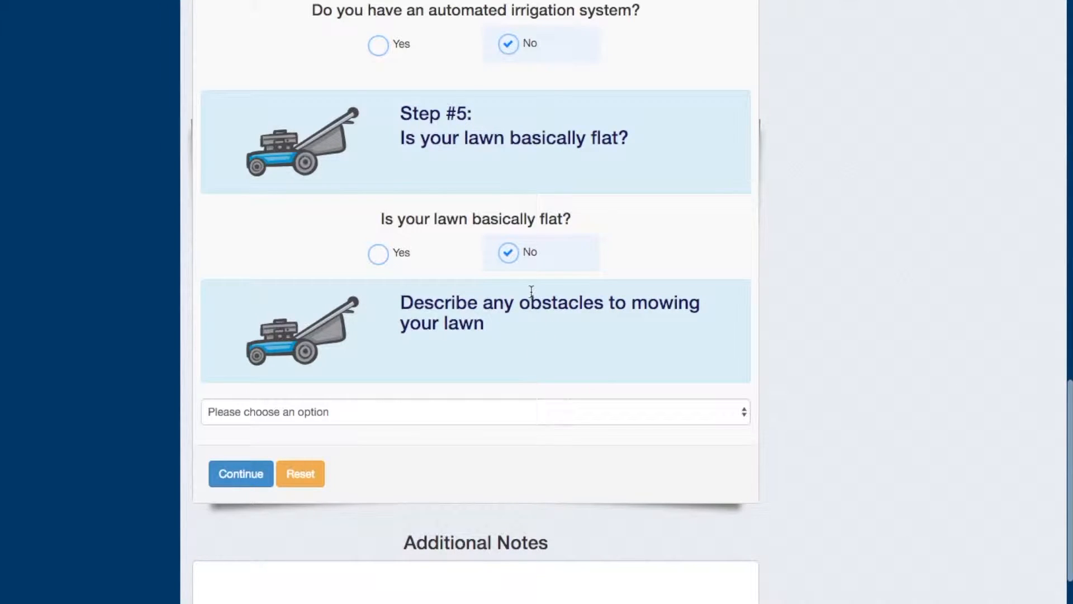
click(384, 414)
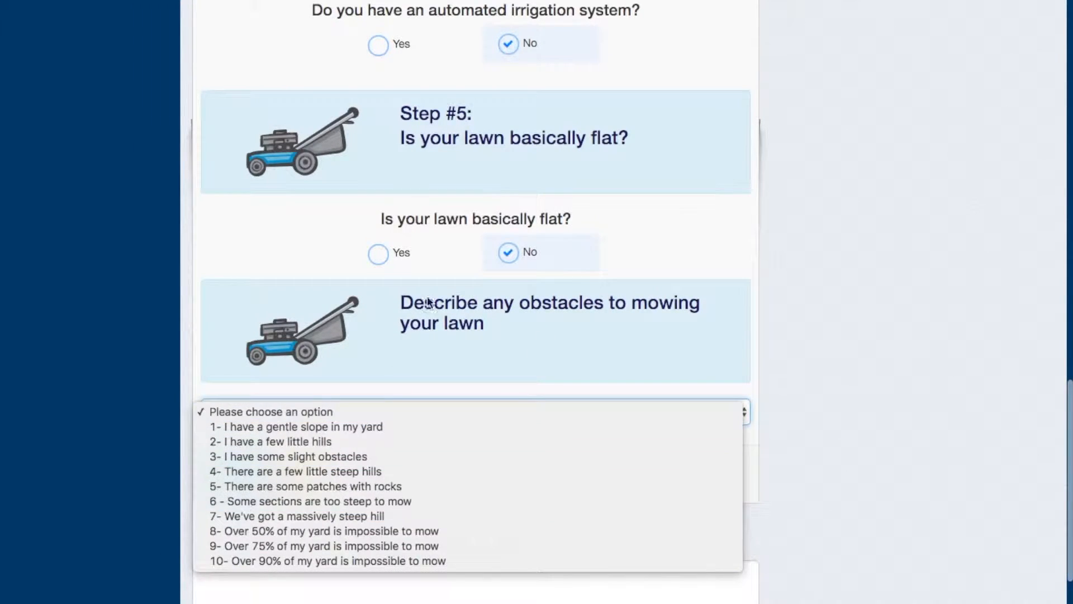
click(381, 256)
click(378, 254)
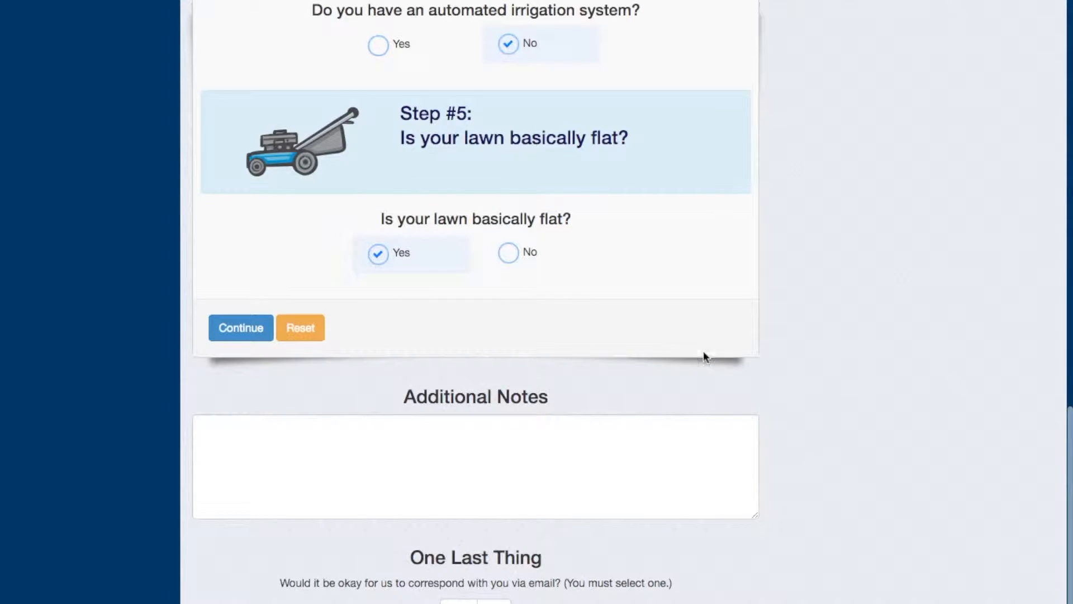
Accept correspondence via both email and Text/SMS and get the bid, leaving the additional notes empty
scroll(618, 454, up, 10)
scroll(618, 447, down, 15)
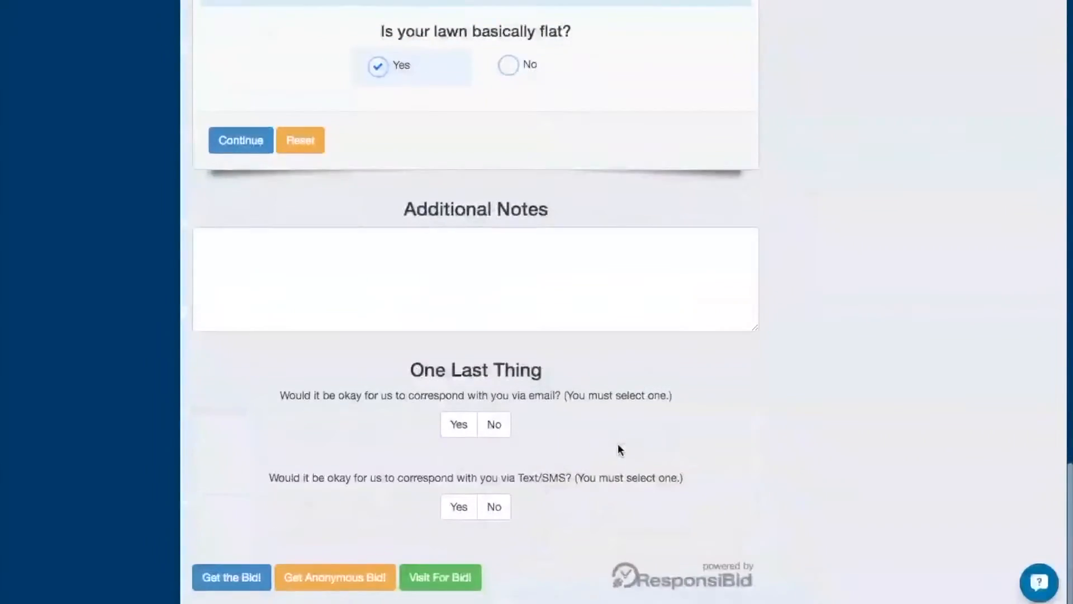
scroll(618, 447, up, 1)
click(493, 305)
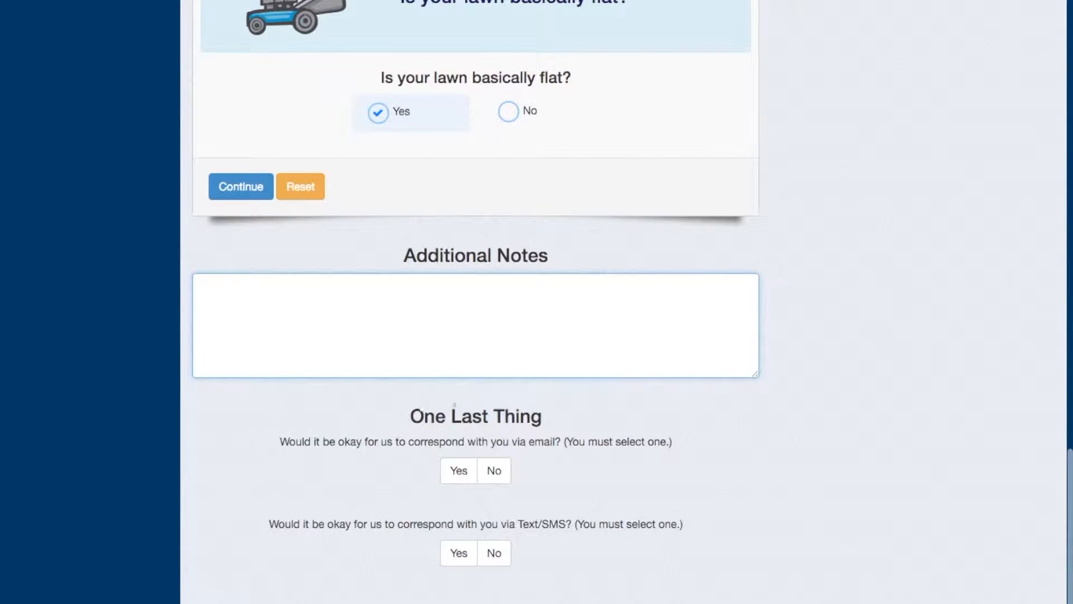
click(455, 476)
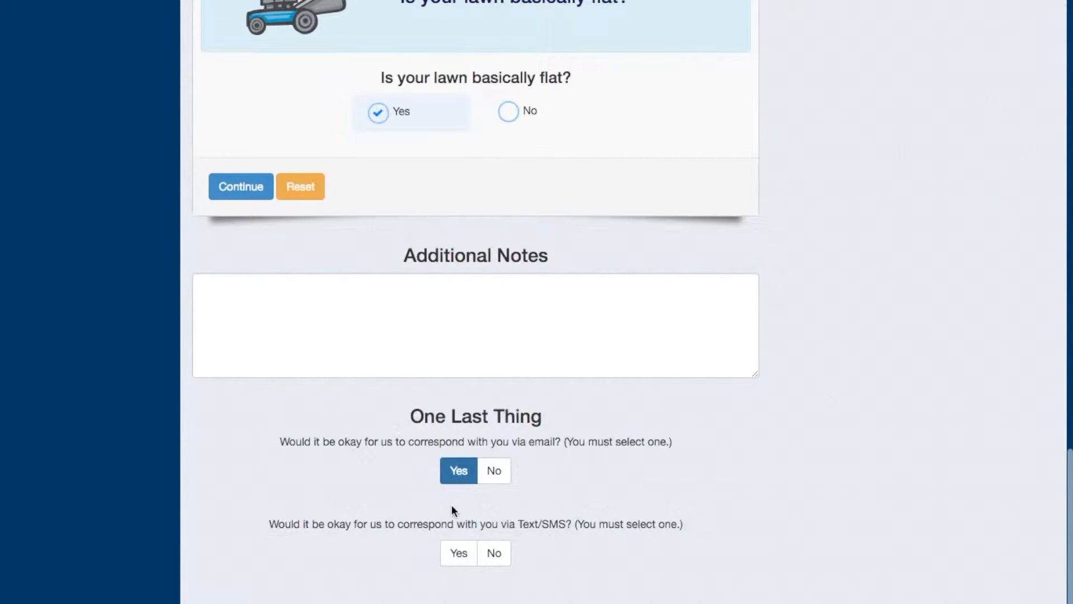
click(455, 553)
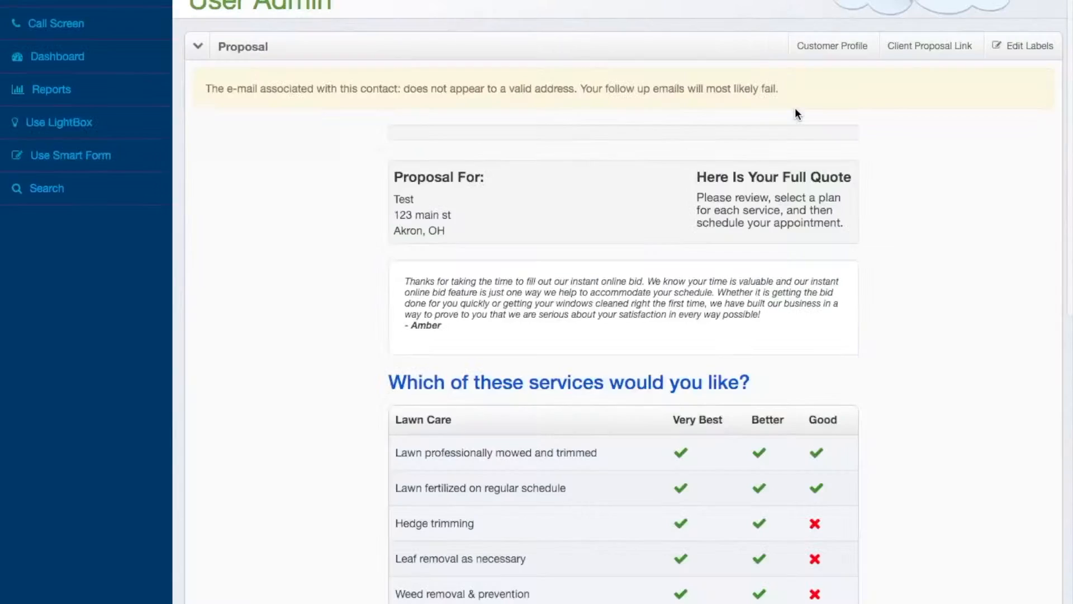
Review the proposal's Lawn Care packages, comparing the included services and prices of Very Best, Better and Good
scroll(783, 361, down, 7)
scroll(786, 361, down, 1)
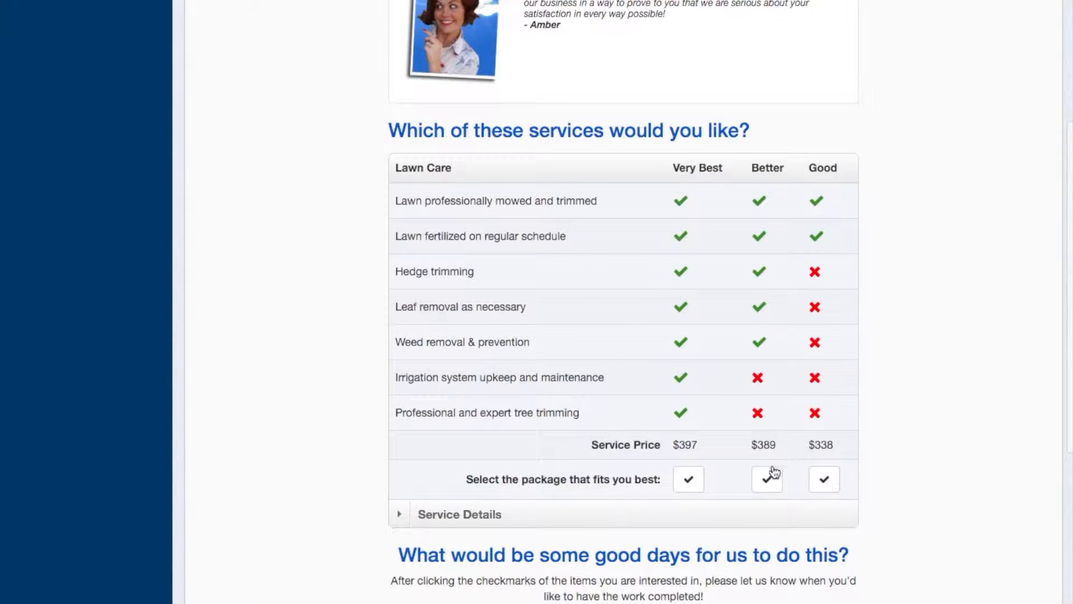
scroll(874, 397, up, 6)
scroll(874, 398, up, 1)
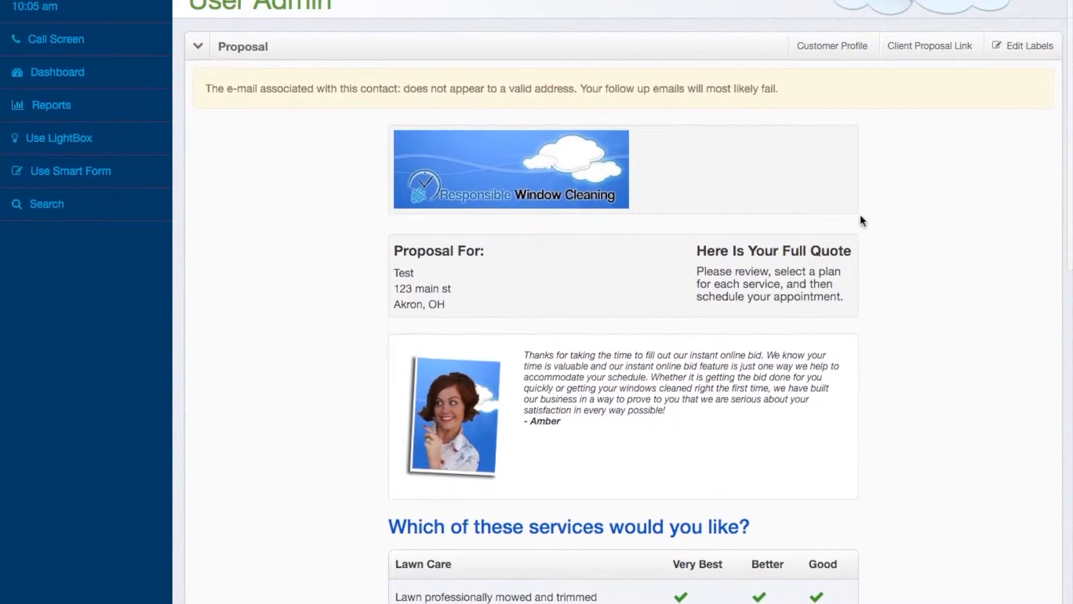
Open the customer profile and expand the Very Best price calculation in its Lawn Care section
click(820, 48)
scroll(532, 448, down, 2)
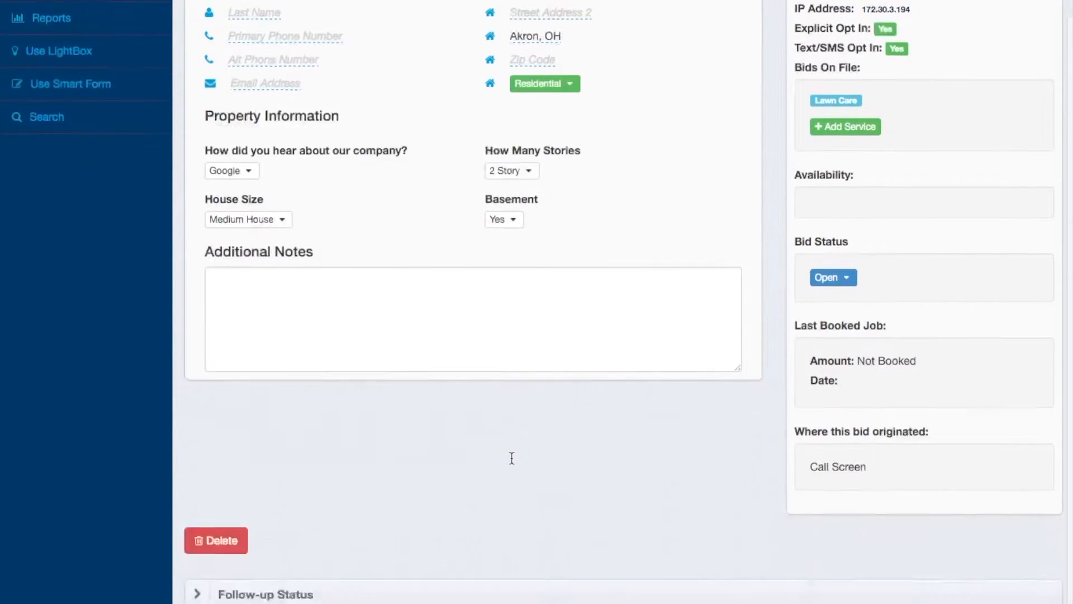
scroll(518, 516, down, 7)
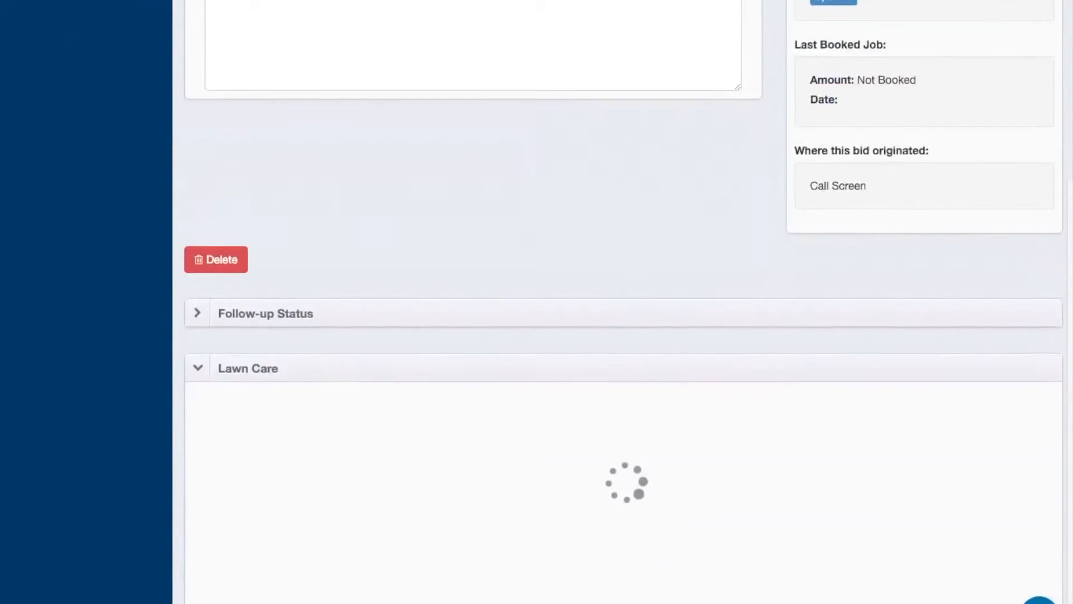
scroll(532, 582, down, 2)
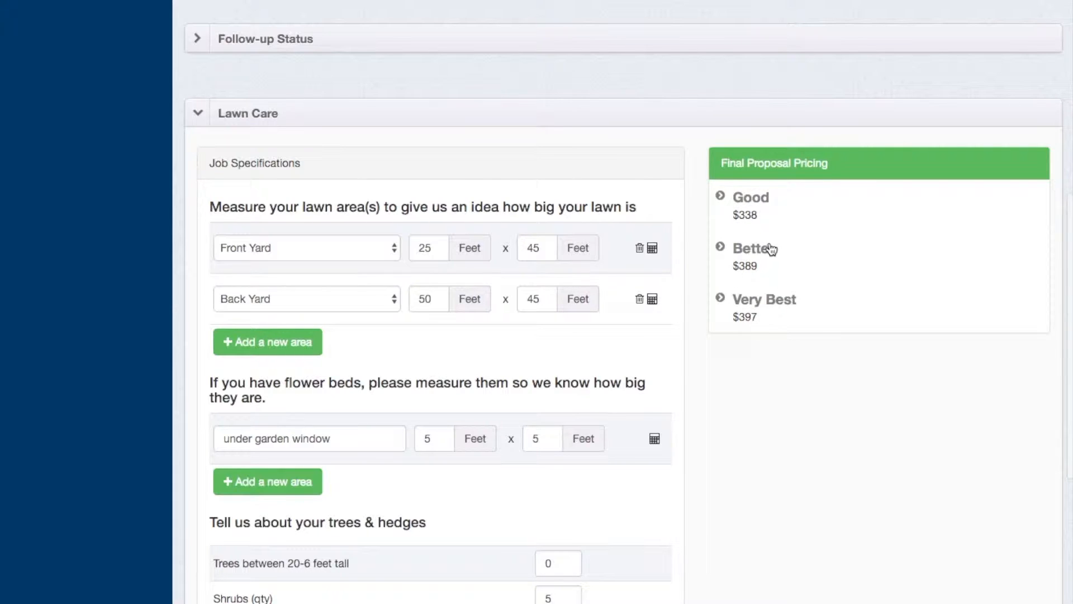
click(720, 298)
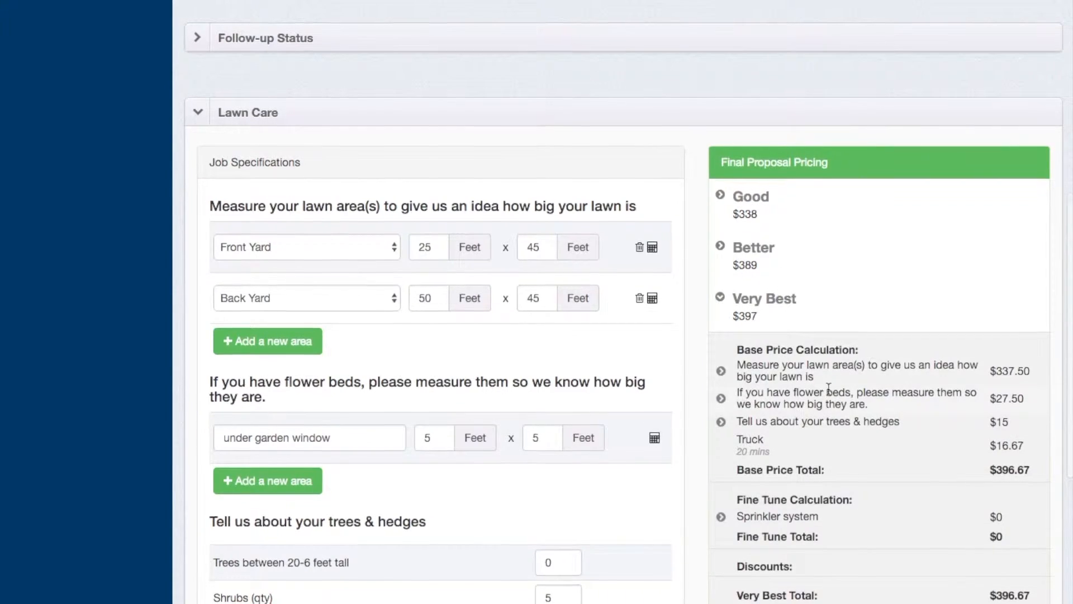
scroll(828, 389, down, 3)
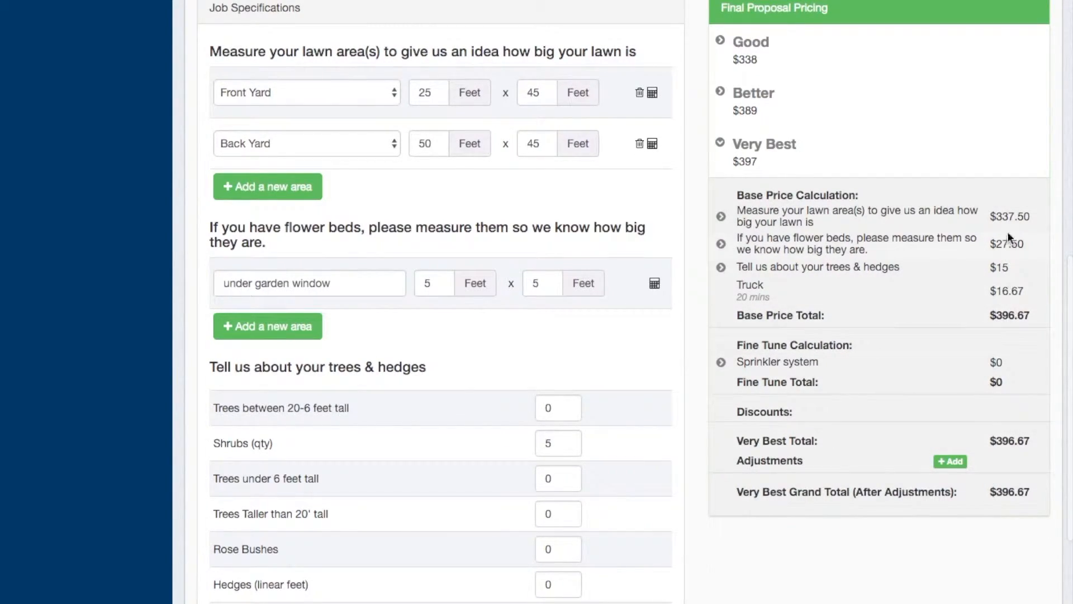
Inspect the lawn area and flower bed price breakdowns within the Very Best calculation, collapsing each one again
click(721, 217)
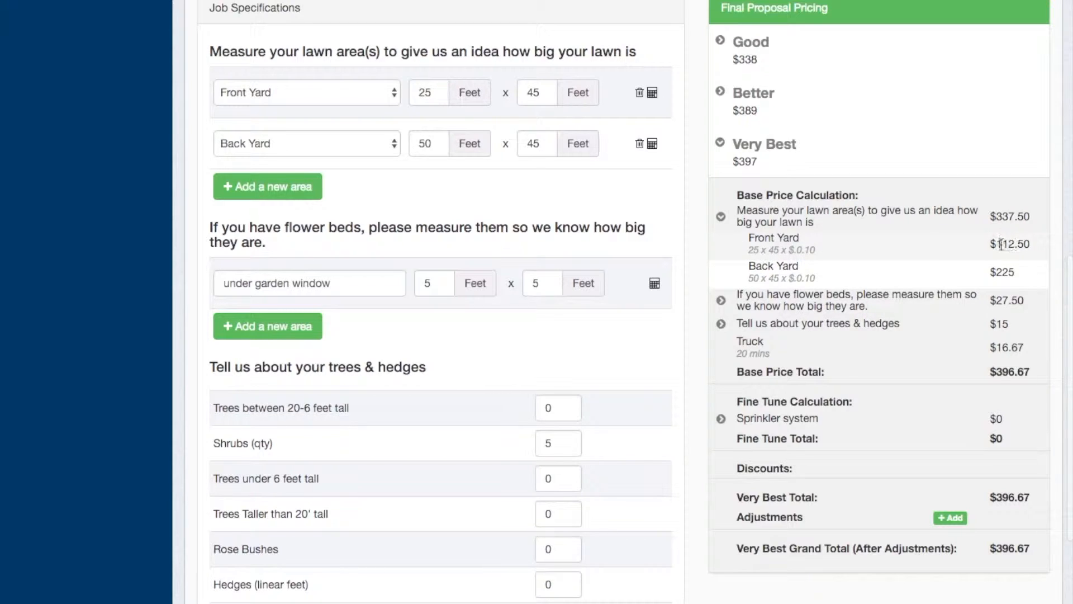
click(720, 217)
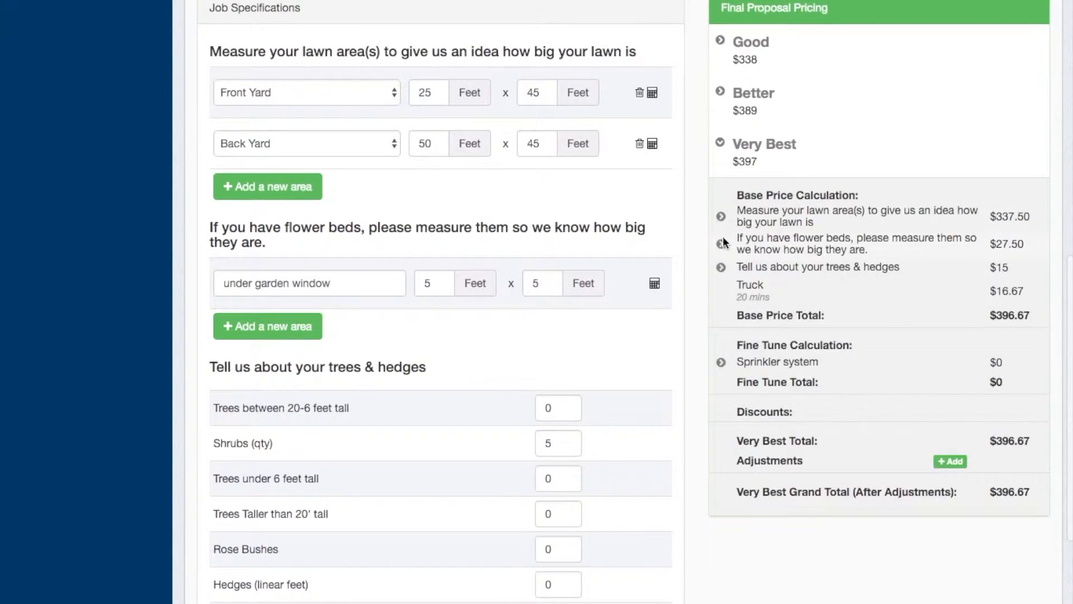
click(721, 244)
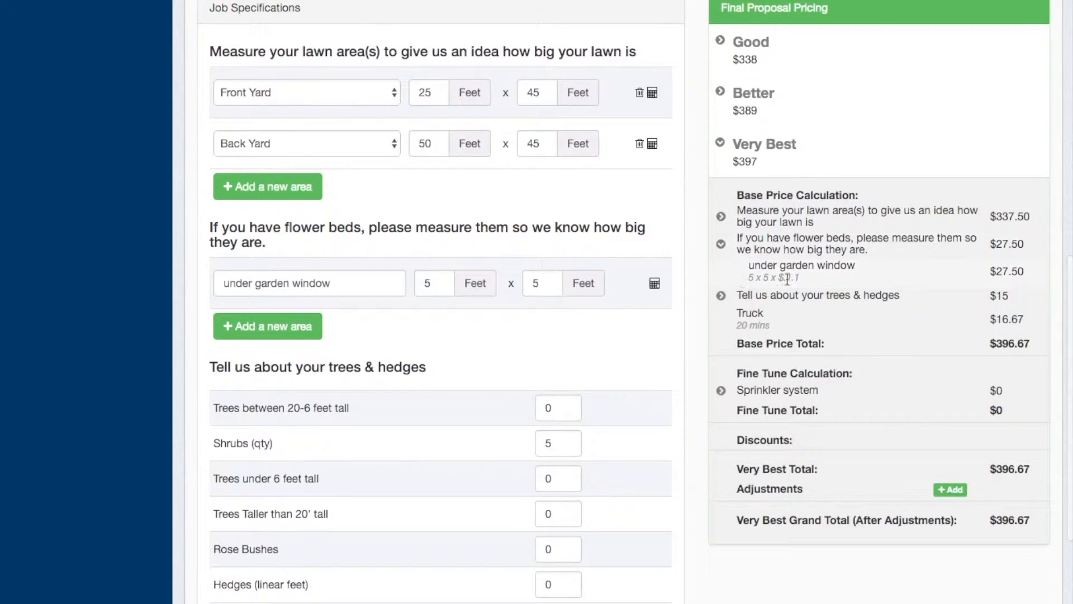
click(721, 244)
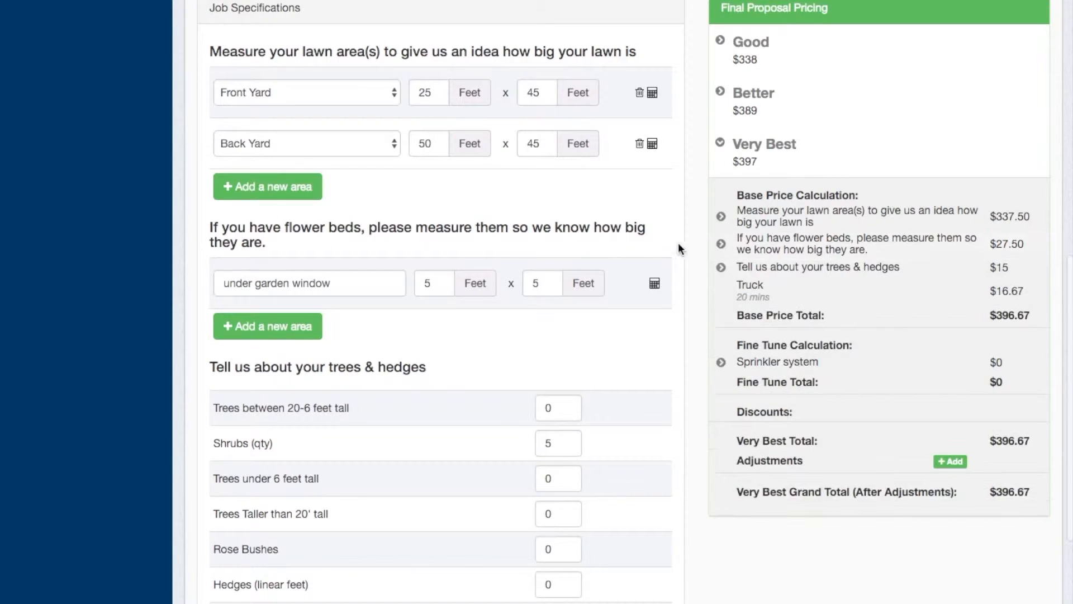
Change the second dimension of the Back Yard area to 60 feet in the job specifications
double_click(535, 147)
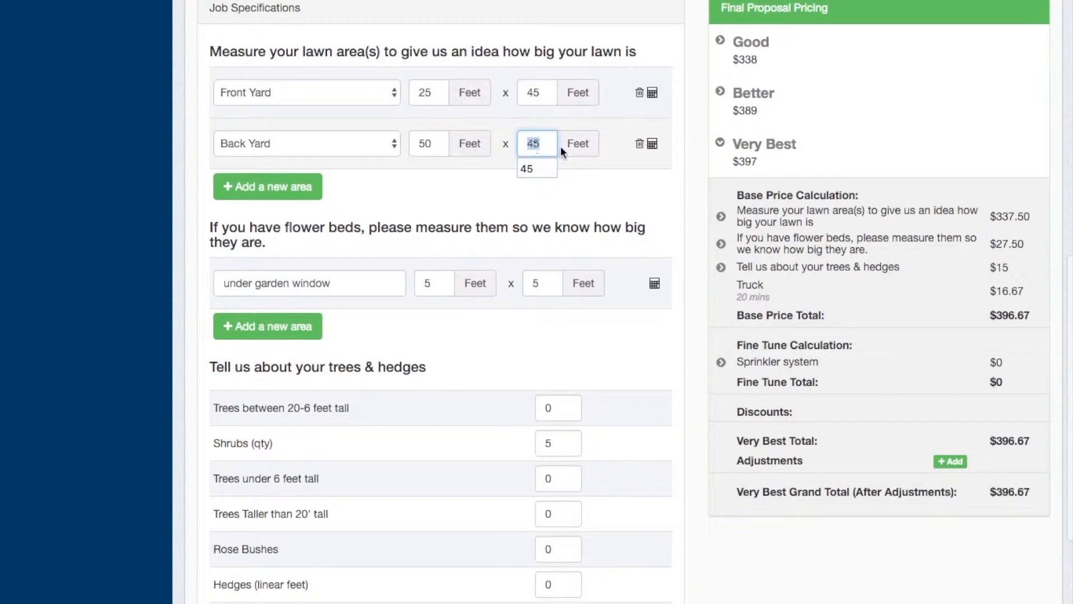
text(60)
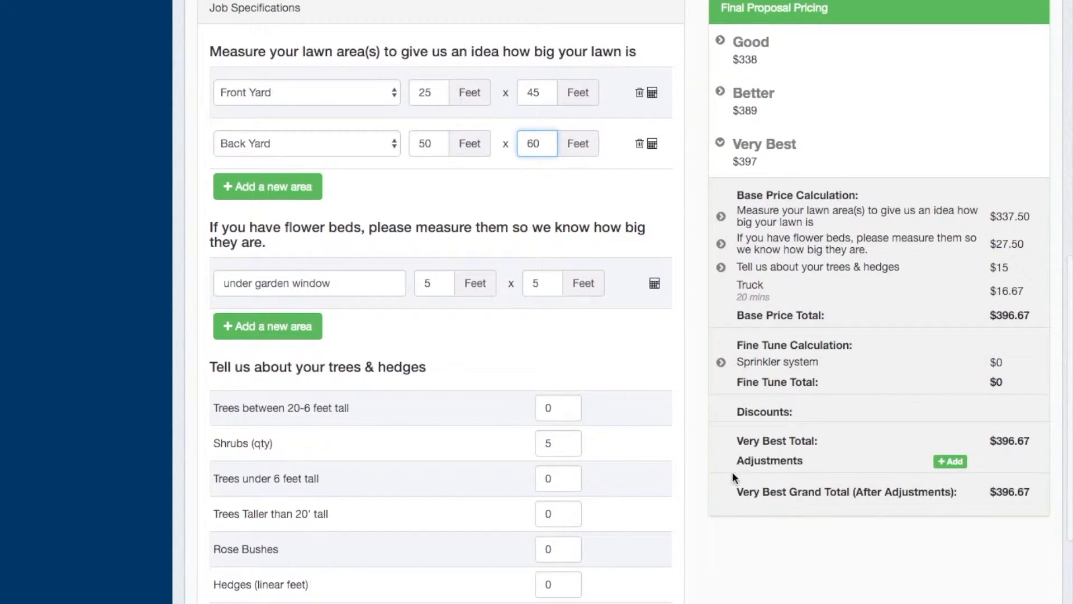
Set Trees under 6 feet tall and Trees Taller than 20' tall to 1 each, and submit the updated job specifications
scroll(732, 471, down, 5)
double_click(565, 279)
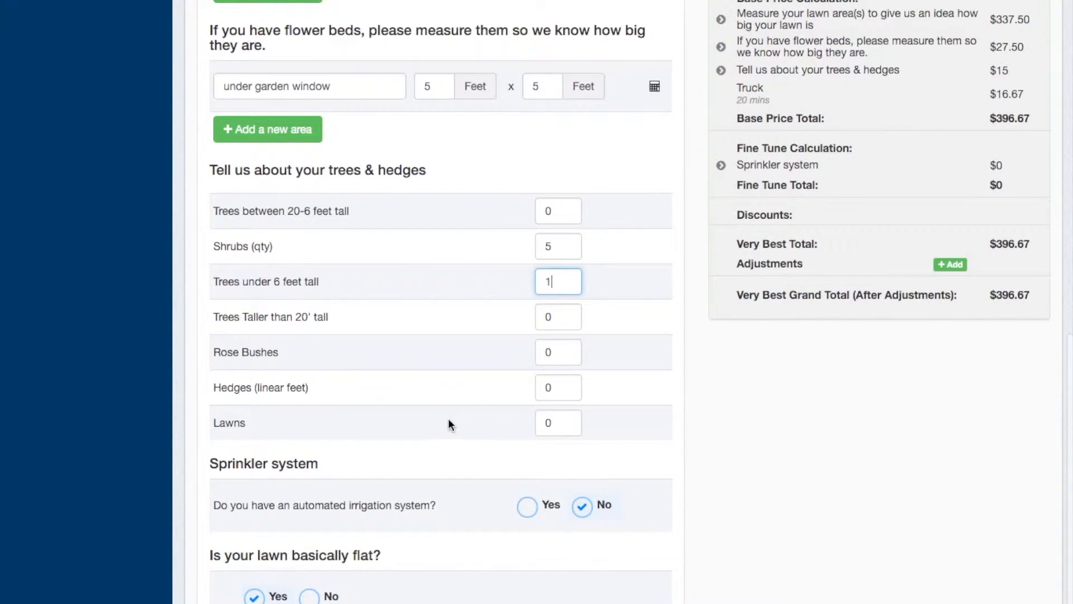
double_click(553, 316)
text(1)
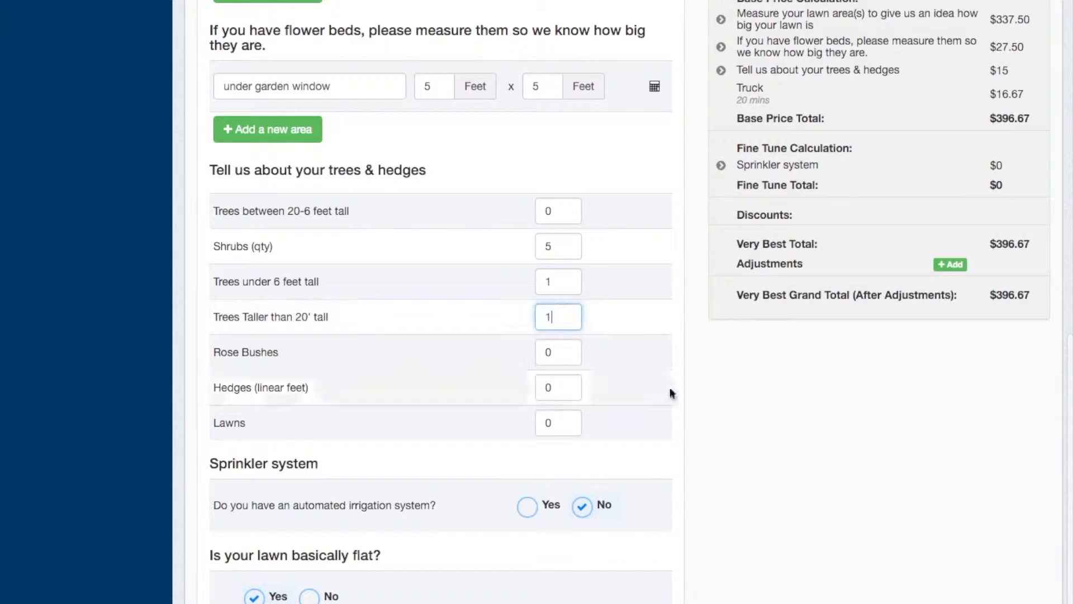
scroll(719, 427, down, 2)
click(224, 597)
scroll(692, 360, up, 5)
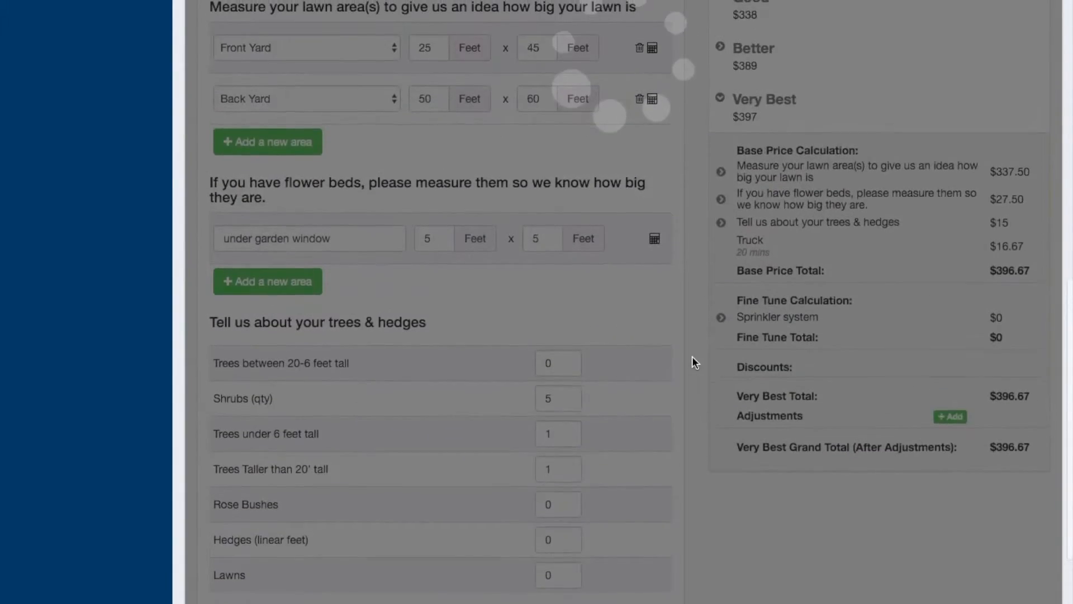
In the Better price calculation, set the bid-in-person override for Trees Taller than 20' tall to $45
scroll(691, 357, up, 2)
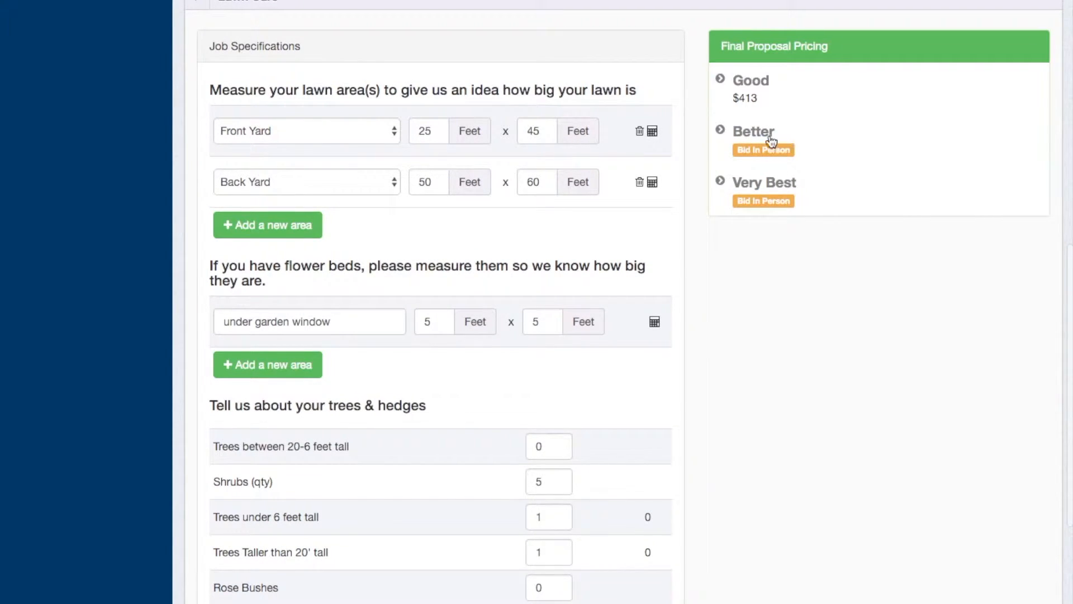
click(720, 132)
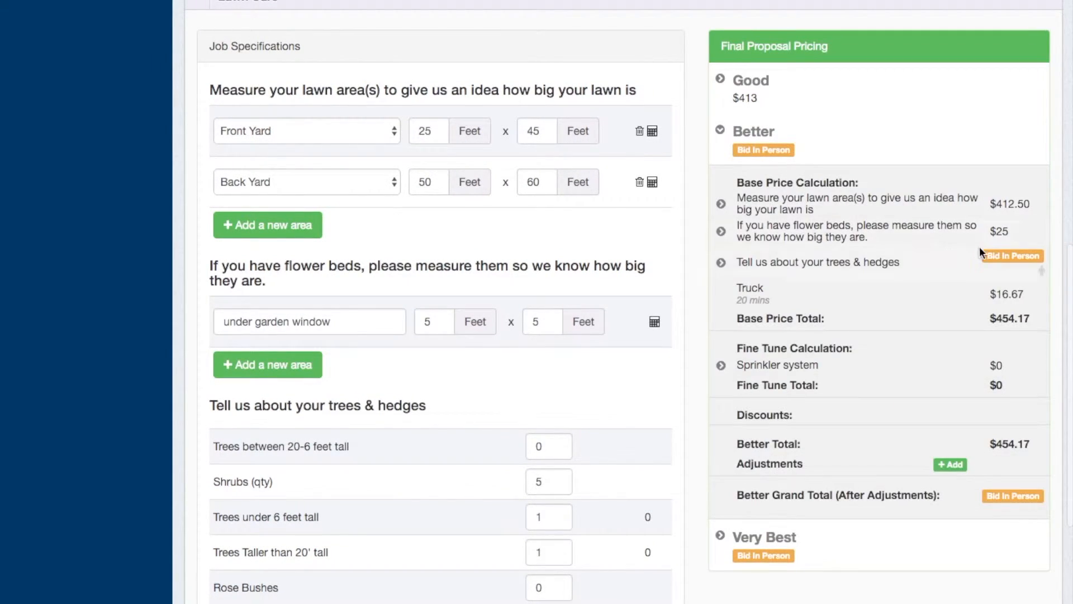
click(1006, 258)
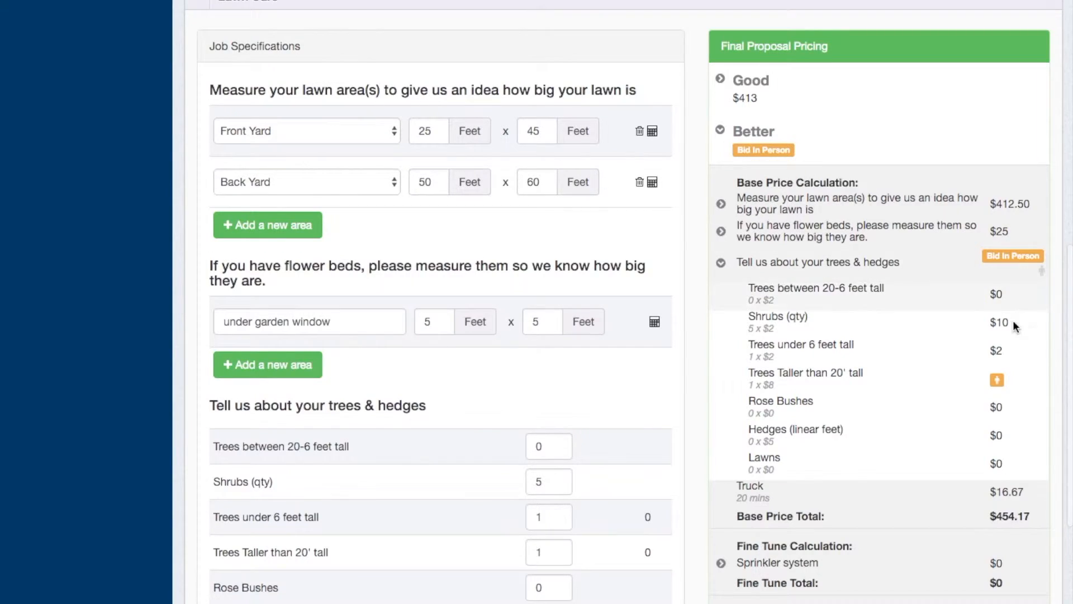
click(997, 386)
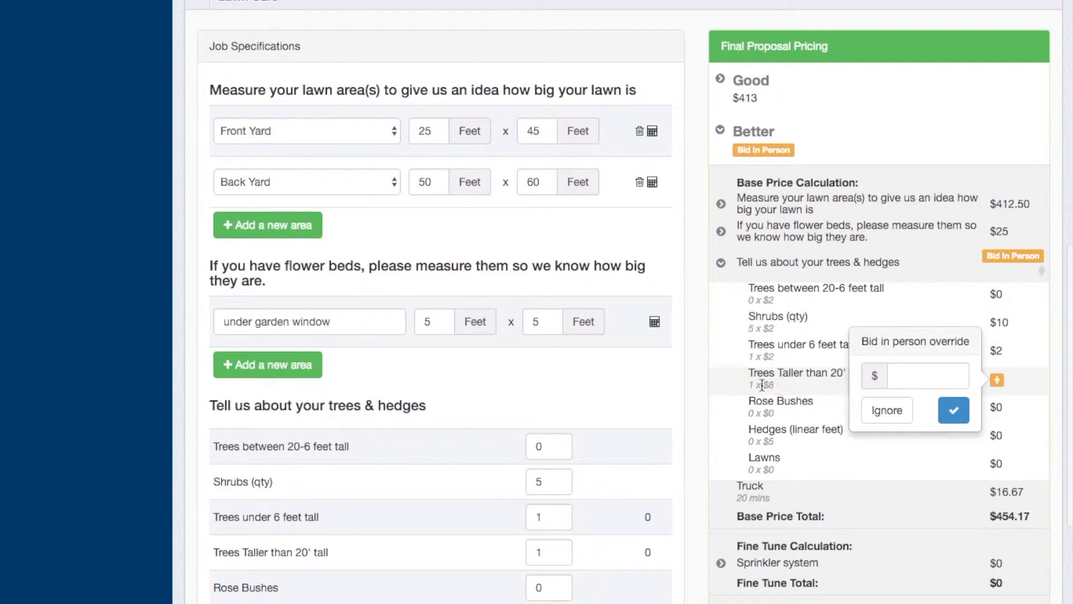
click(914, 374)
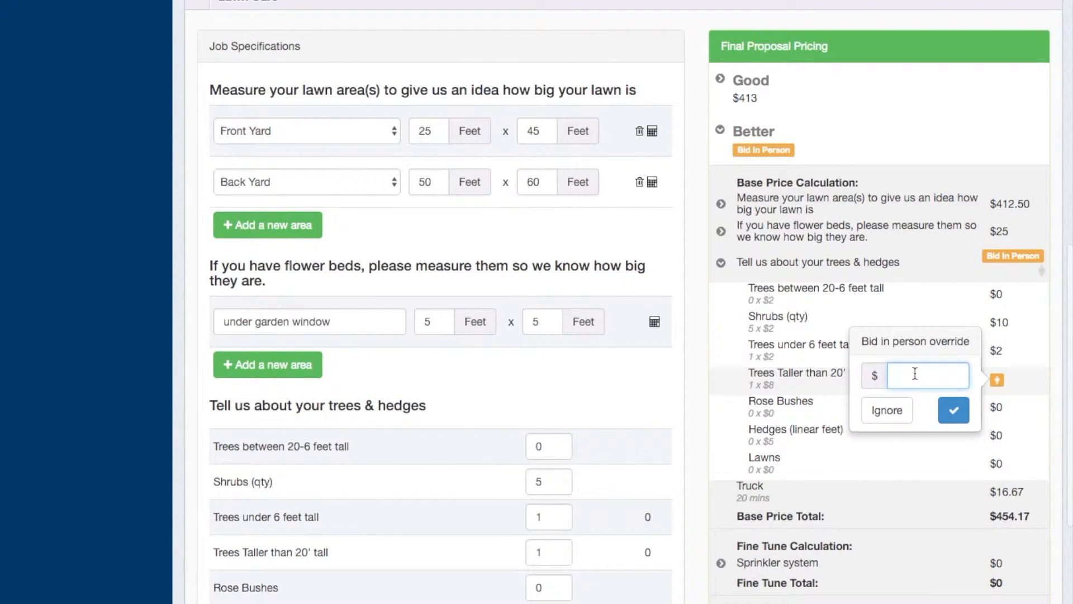
text(45)
click(953, 410)
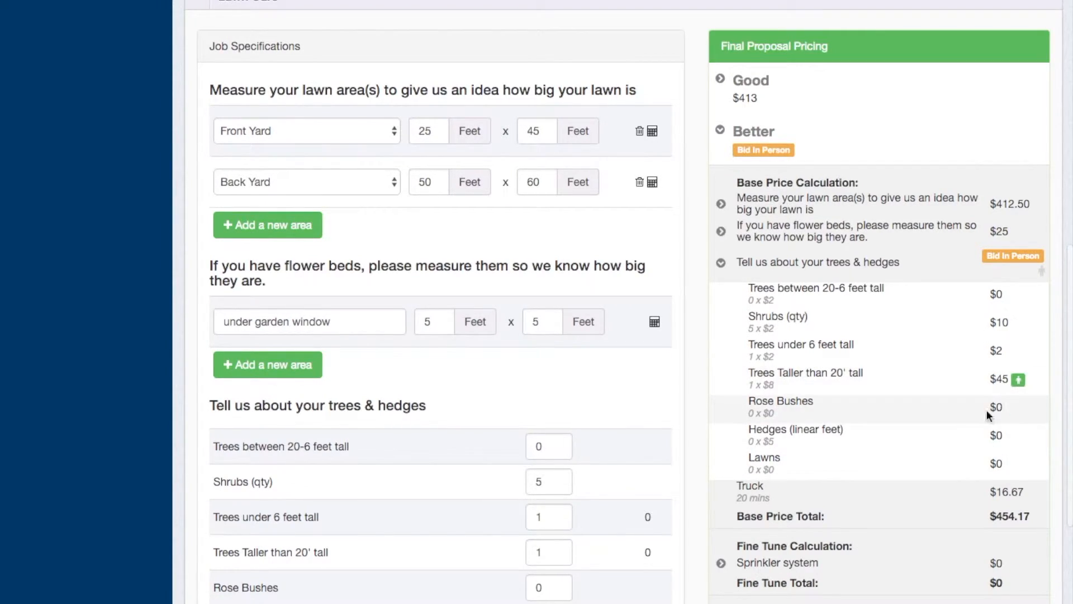
In the Very Best price calculation, set the bid-in-person override for Trees Taller than 20' tall to $79
scroll(969, 428, down, 3)
scroll(967, 426, down, 2)
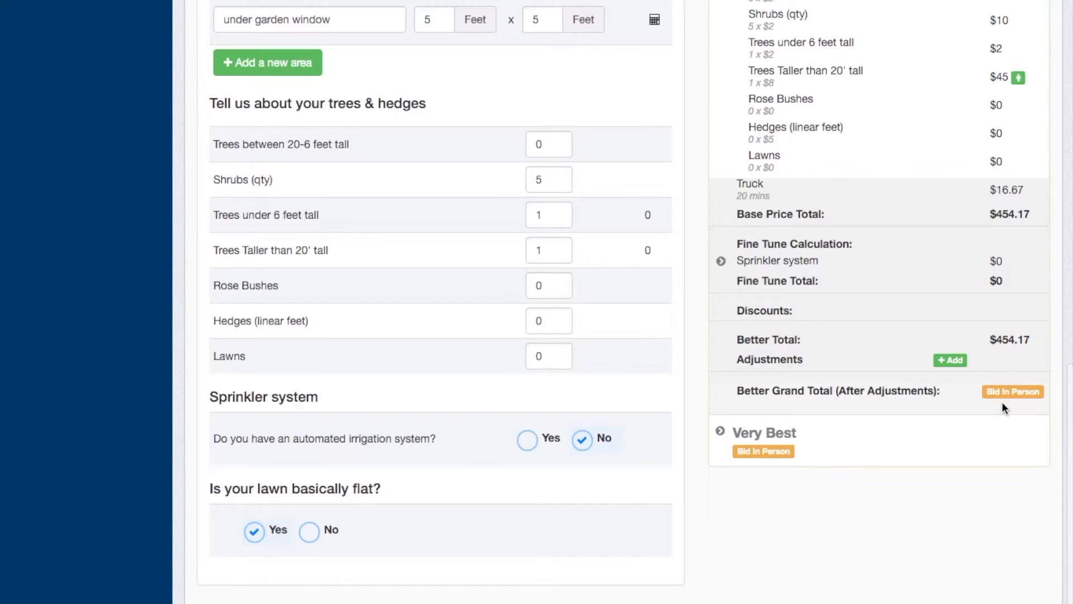
scroll(927, 386, up, 1)
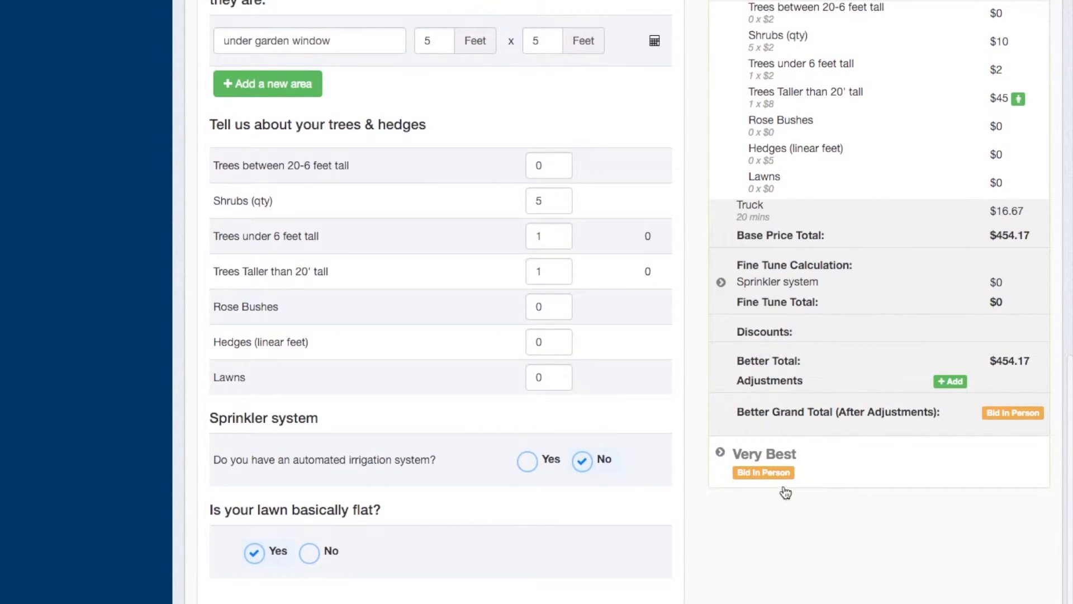
click(783, 469)
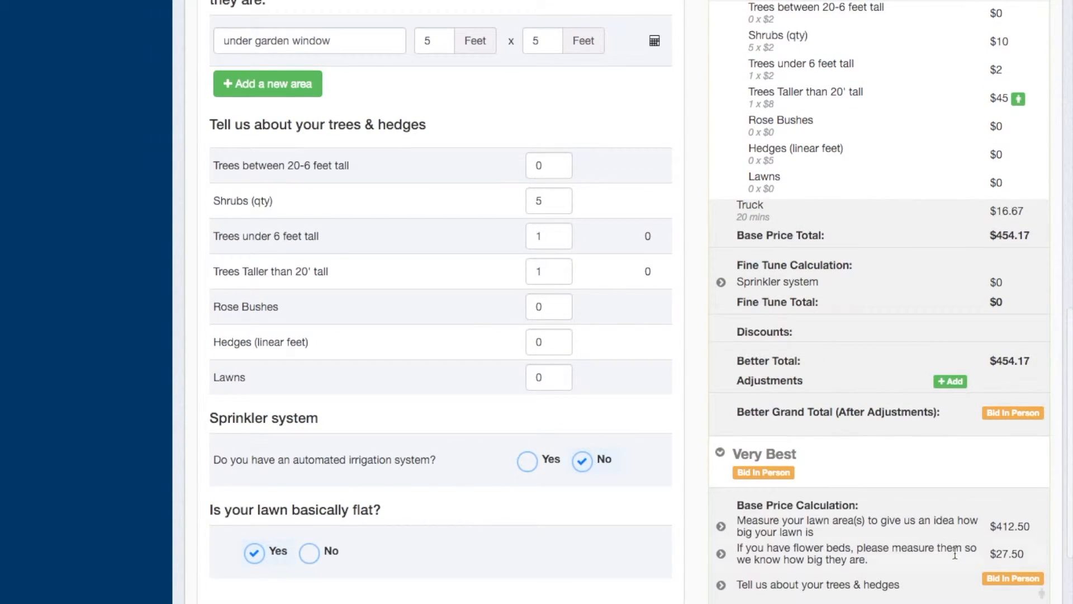
click(1003, 576)
scroll(1001, 578, down, 4)
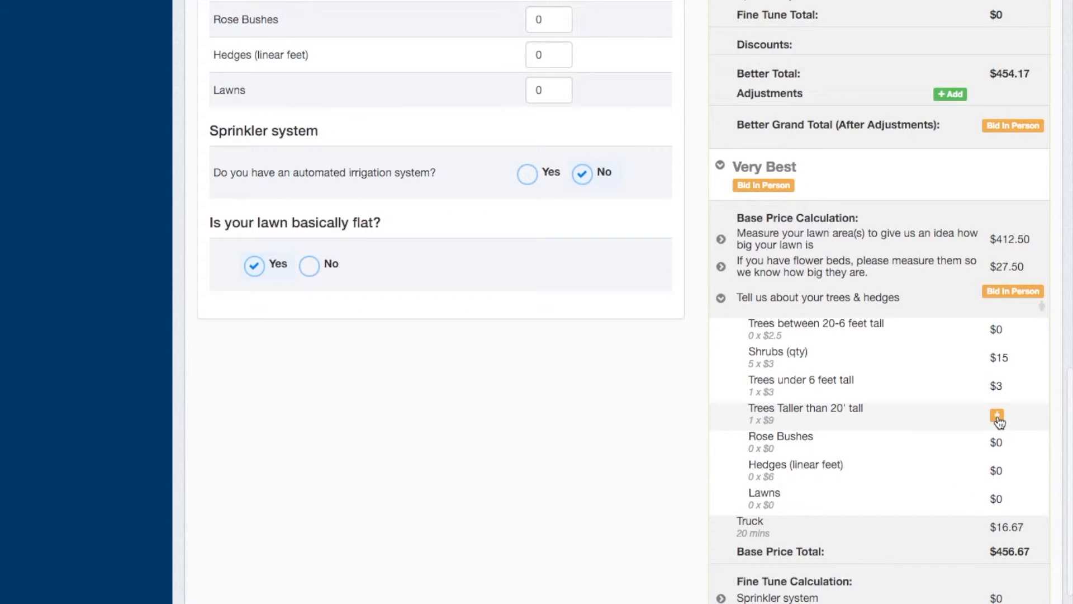
click(996, 414)
click(949, 420)
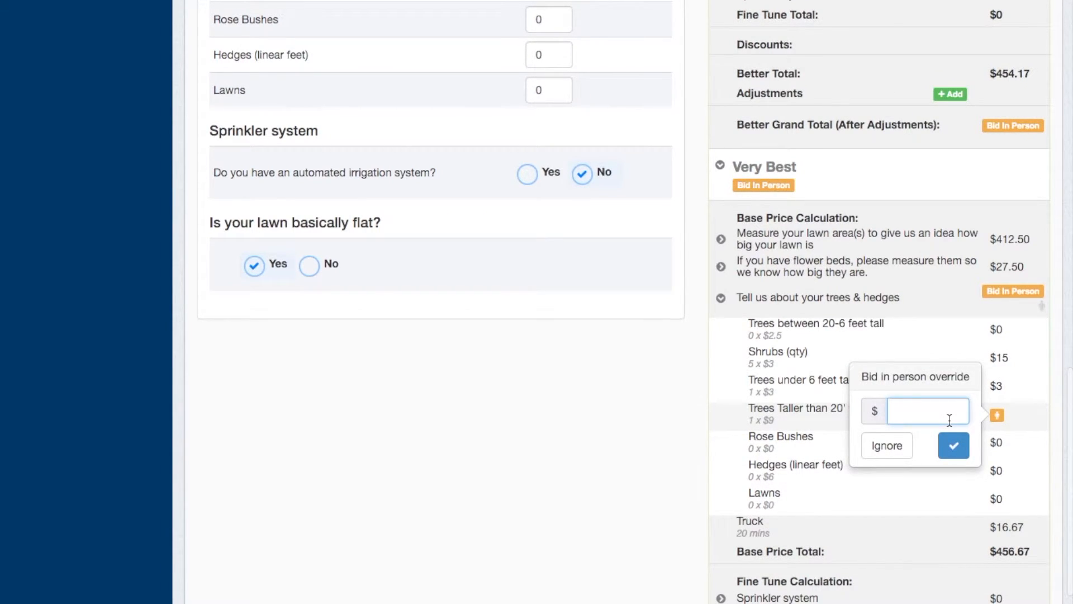
text(79)
click(962, 444)
Save the bid-in-person overrides and check the recalculated final proposal pricing in the Lawn Care section
scroll(962, 444, down, 4)
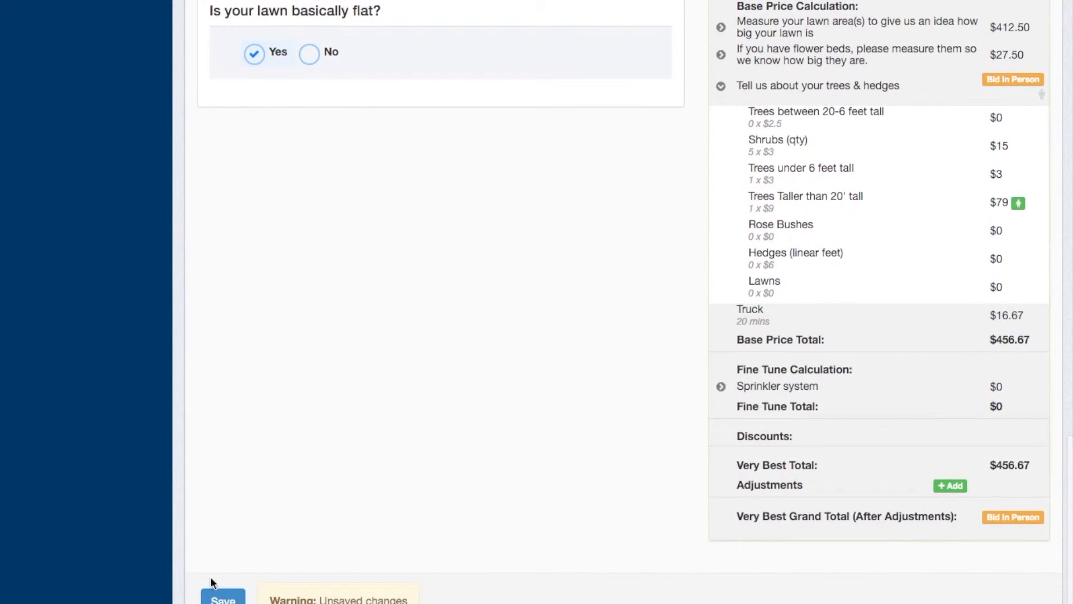
click(213, 591)
scroll(580, 347, up, 4)
scroll(580, 348, up, 1)
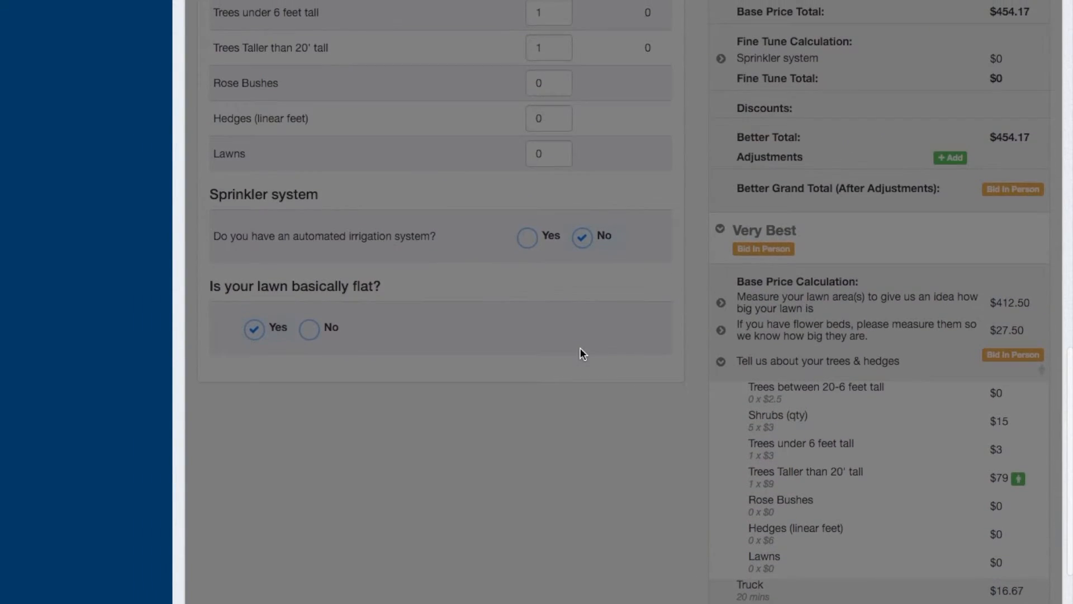
scroll(580, 347, up, 12)
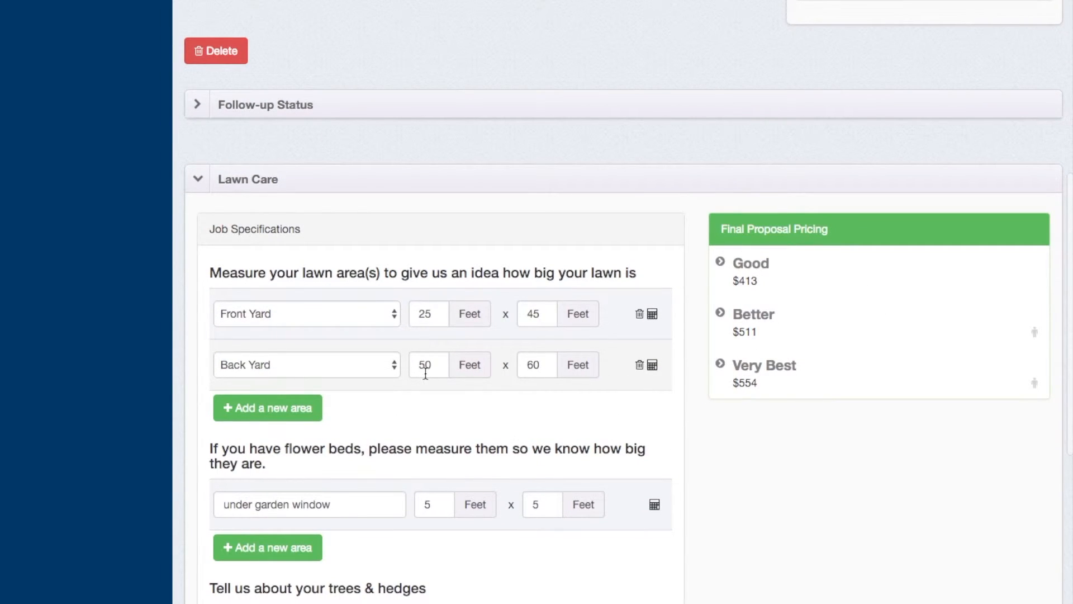
Mark the lawn as not basically flat, choose "5- There are some patches with rocks" as the mowing obstacle, and save
scroll(610, 370, down, 6)
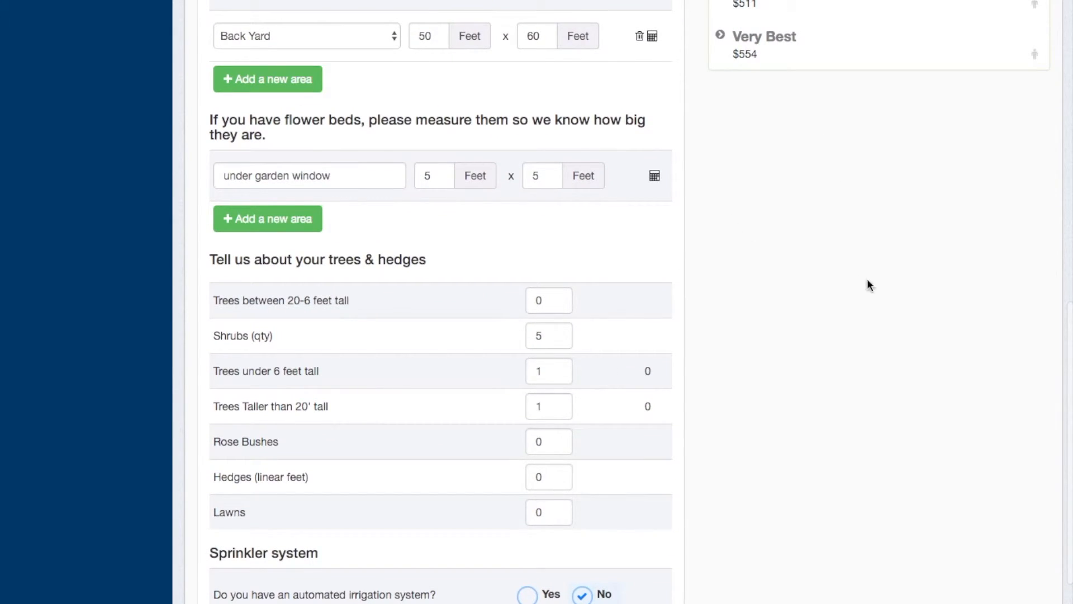
scroll(691, 509, down, 4)
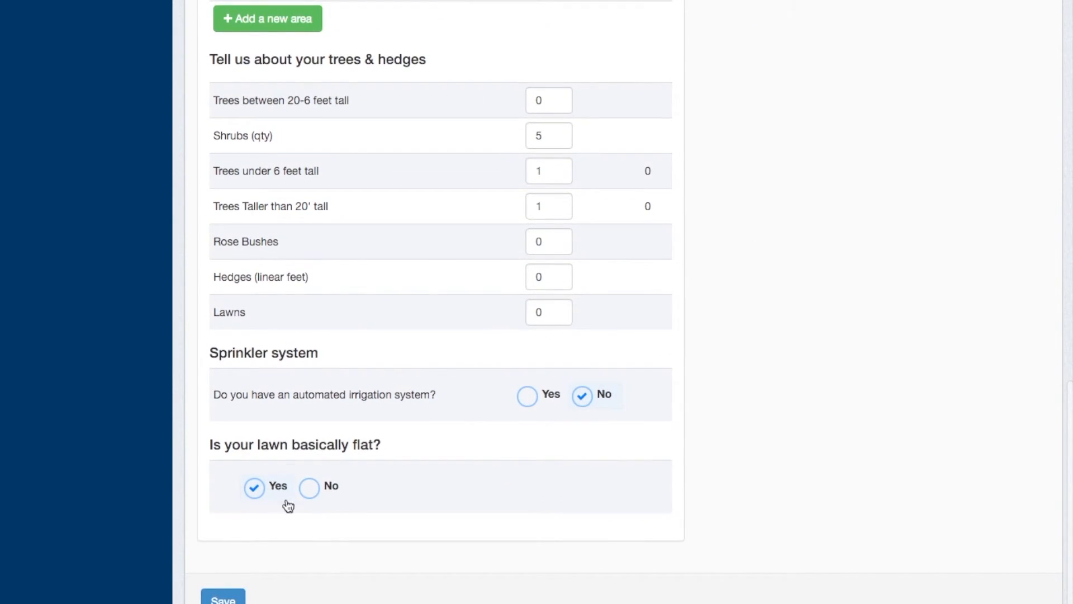
click(311, 488)
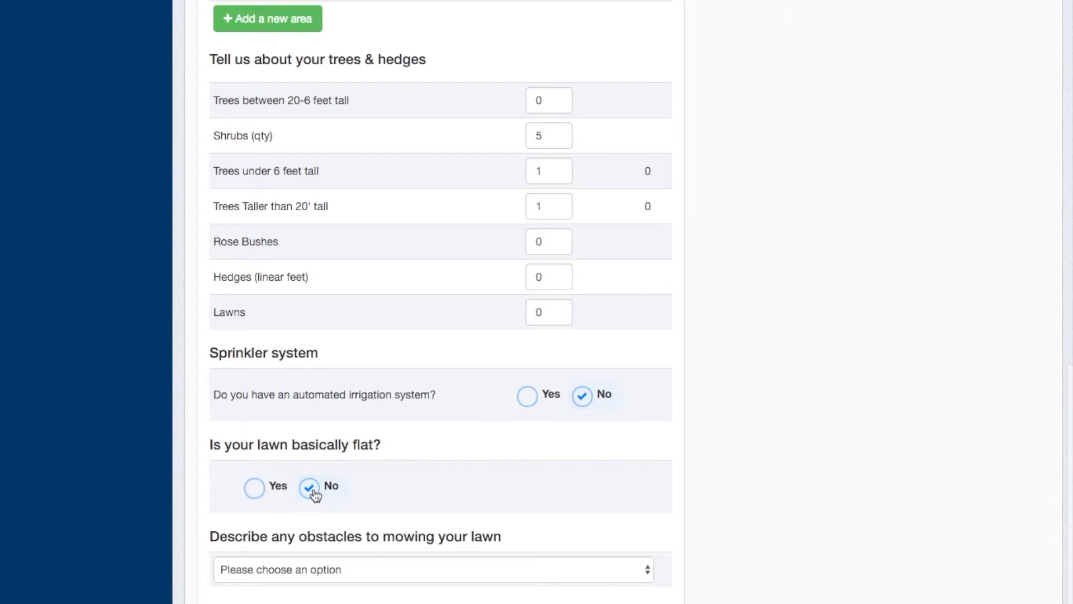
click(390, 569)
click(402, 603)
scroll(573, 520, down, 1)
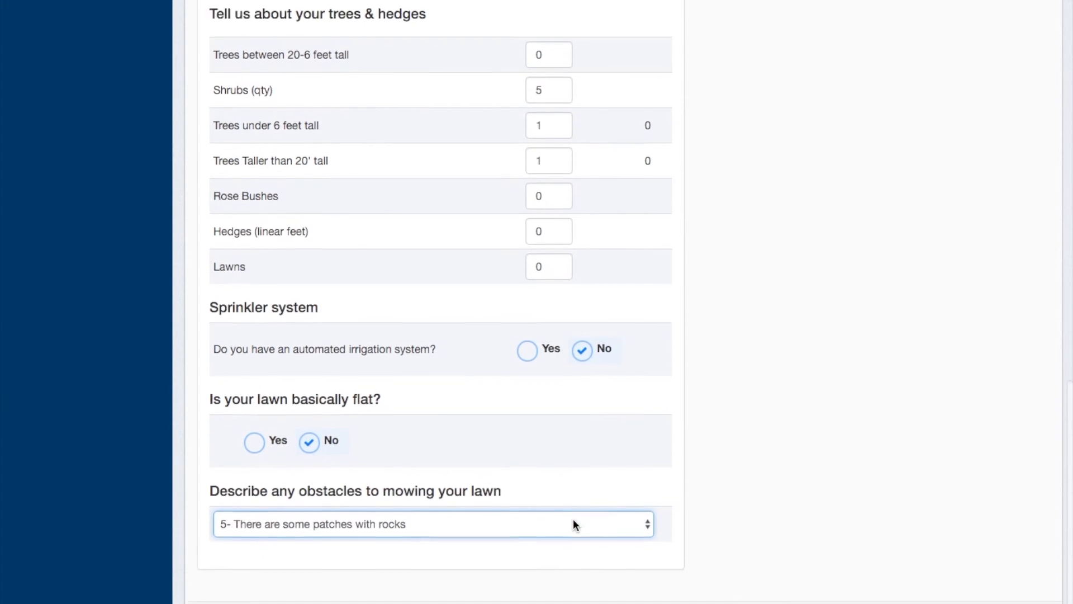
scroll(576, 524, down, 1)
click(223, 600)
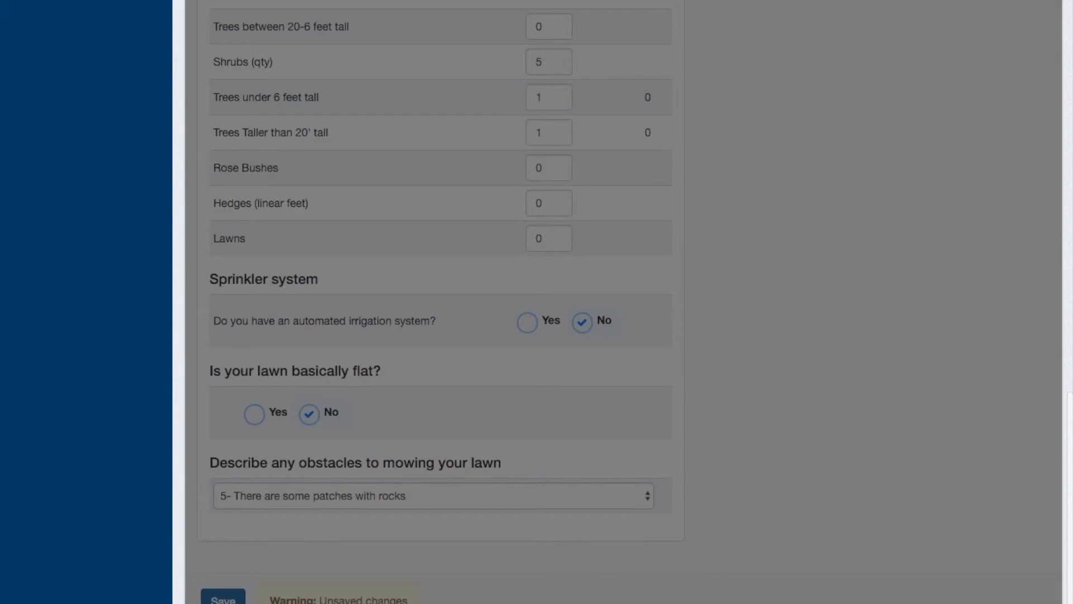
Review the final proposal pricing for all three packages and expand the Good price calculation
scroll(739, 342, up, 10)
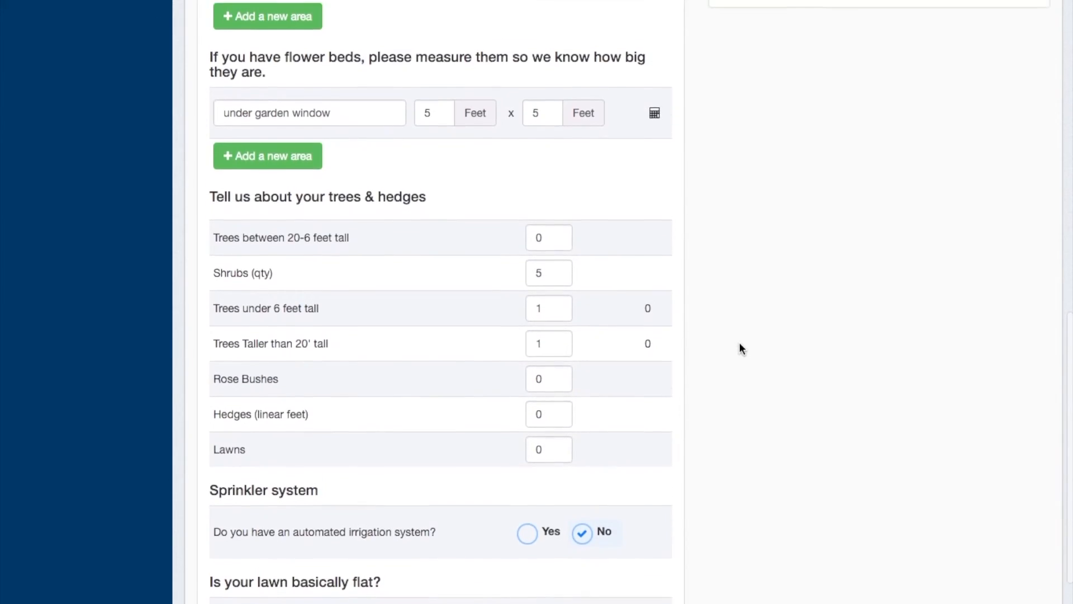
scroll(739, 342, up, 1)
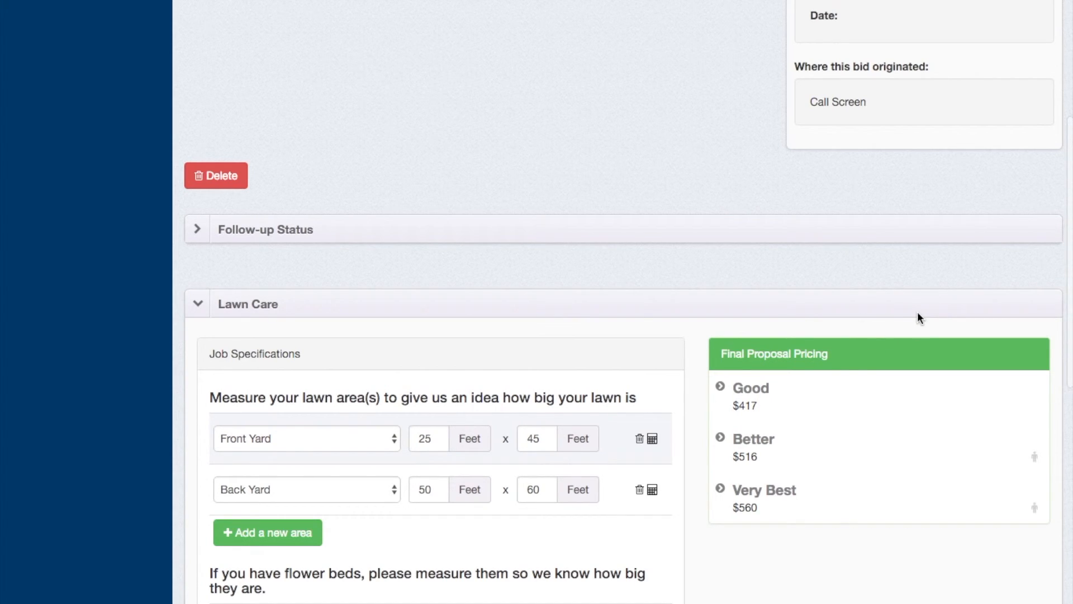
scroll(783, 320, up, 1)
scroll(782, 320, down, 6)
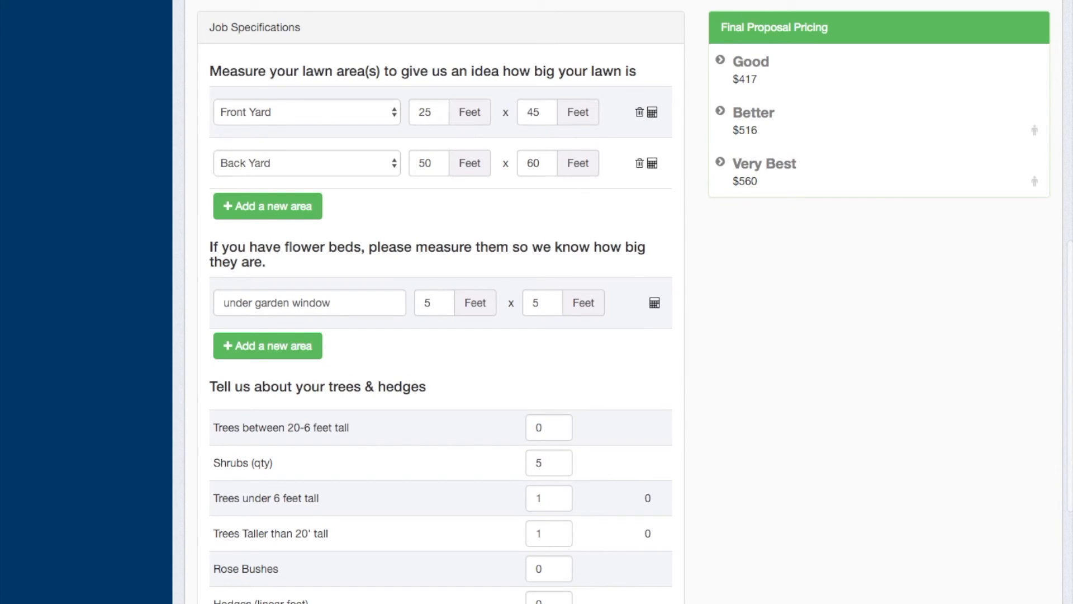
scroll(850, 443, up, 5)
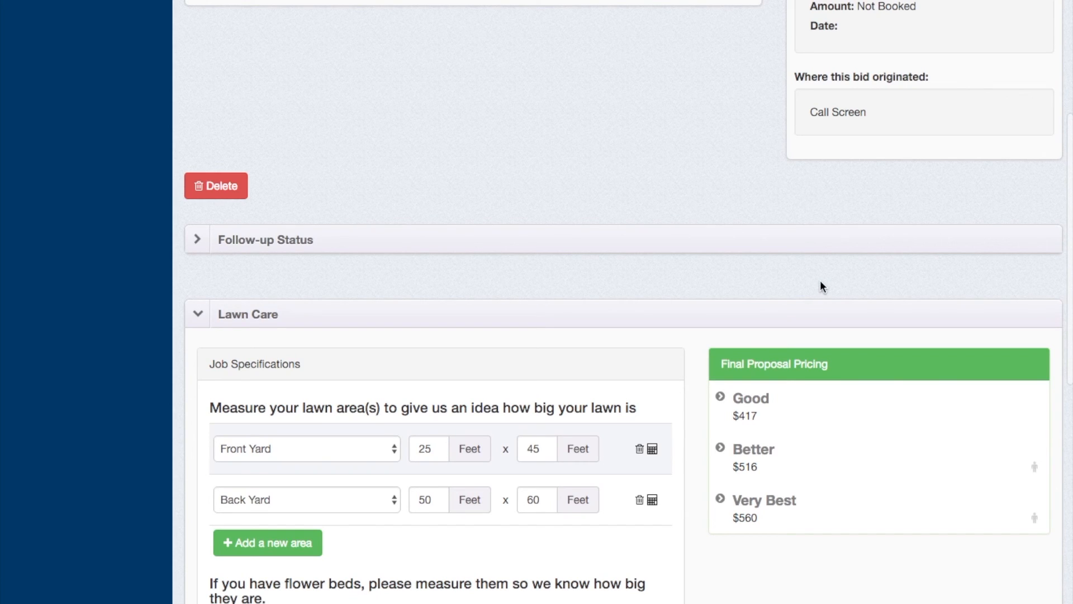
click(720, 401)
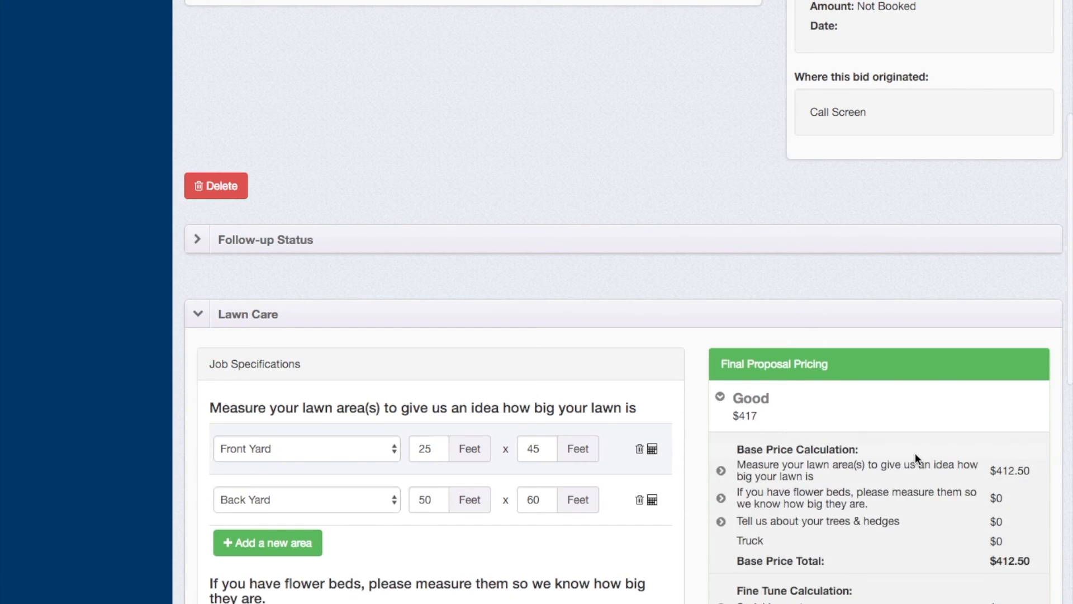